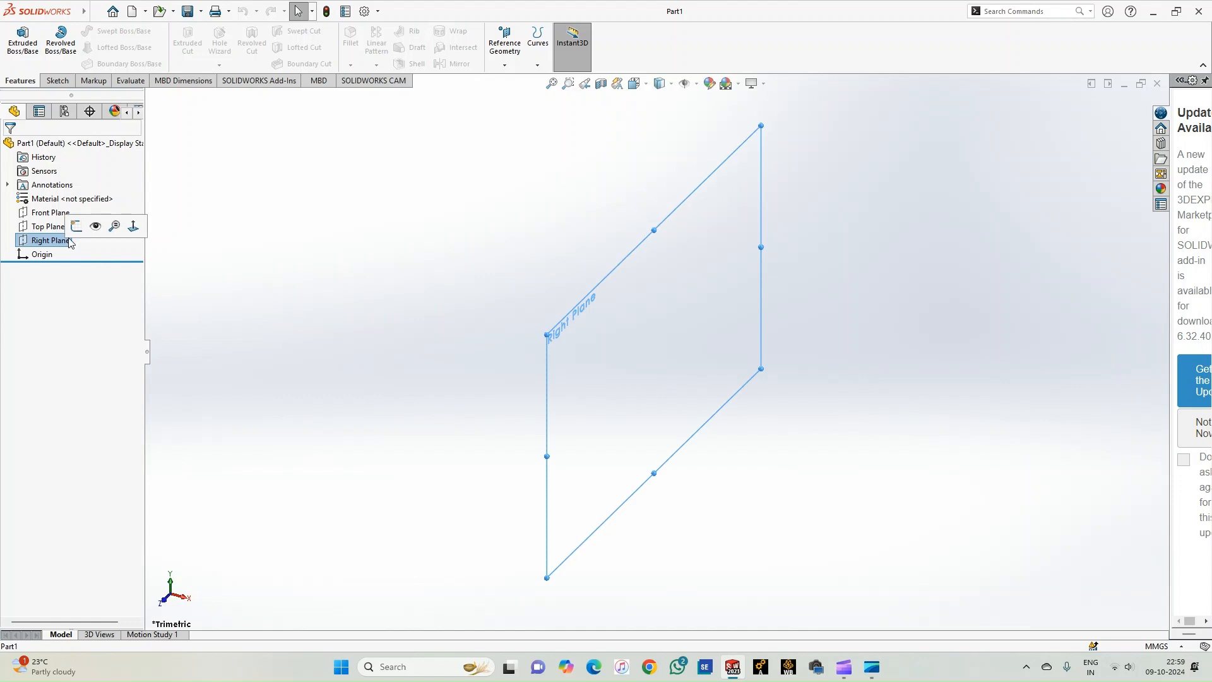
Start a sketch on the Right Plane and draw a circle of about 39 mm radius centred on the origin
click(77, 227)
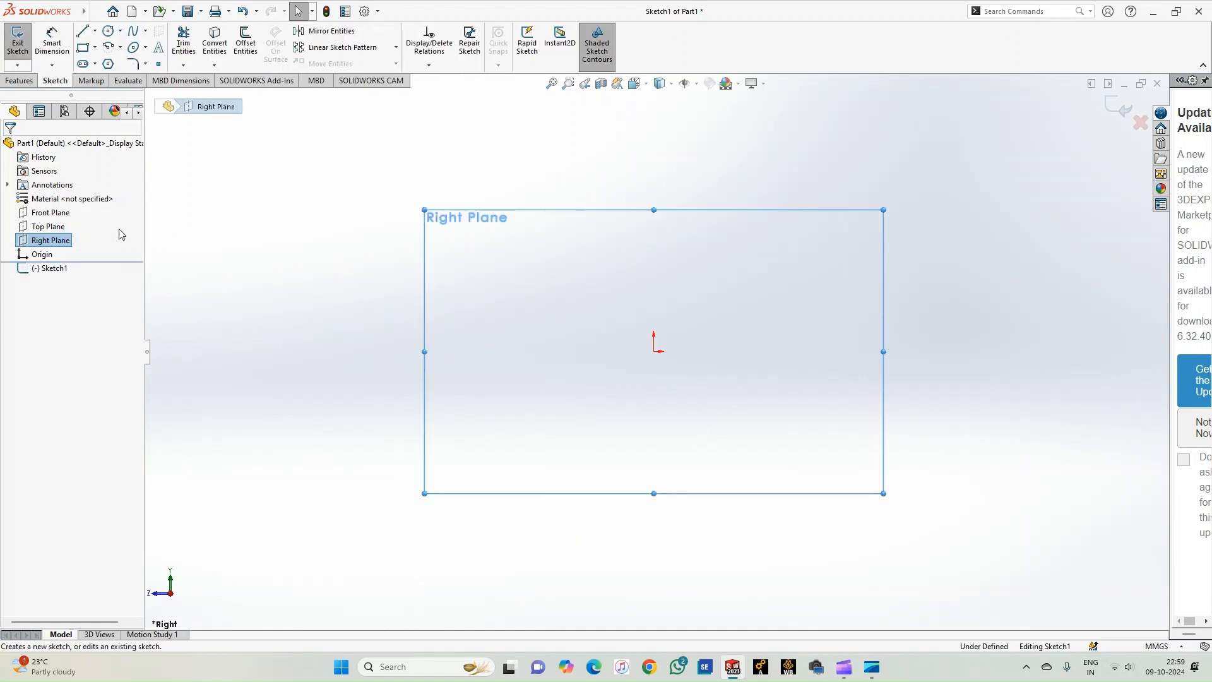
click(109, 32)
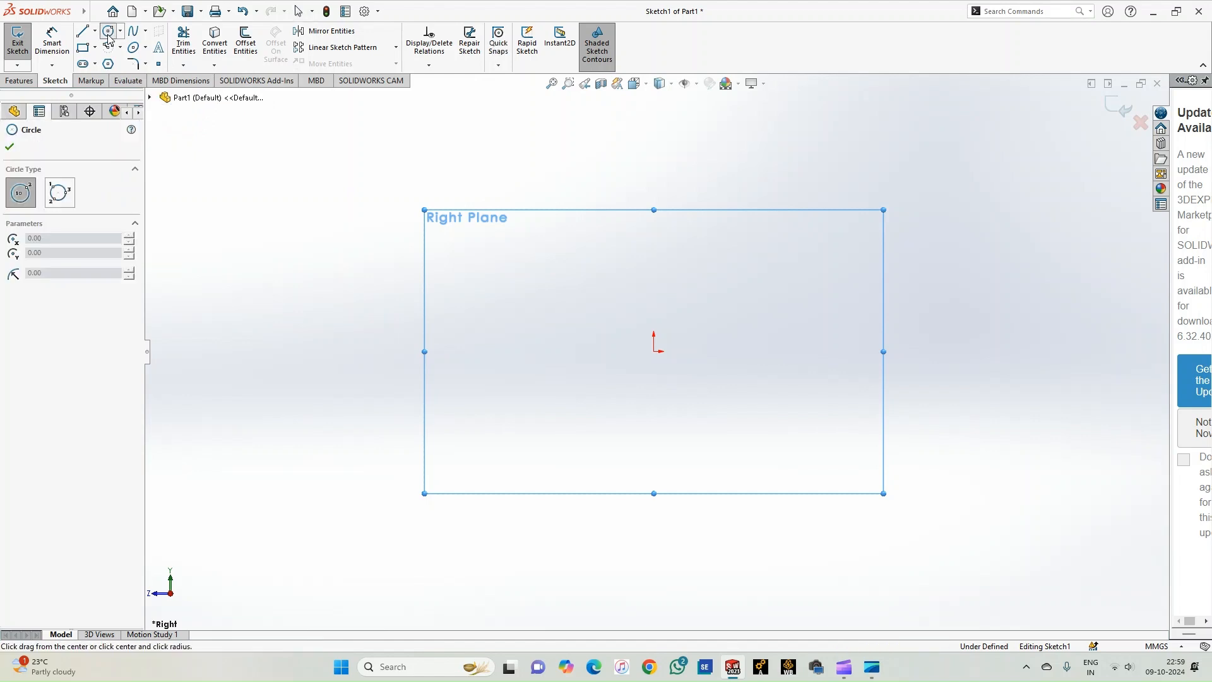
click(654, 351)
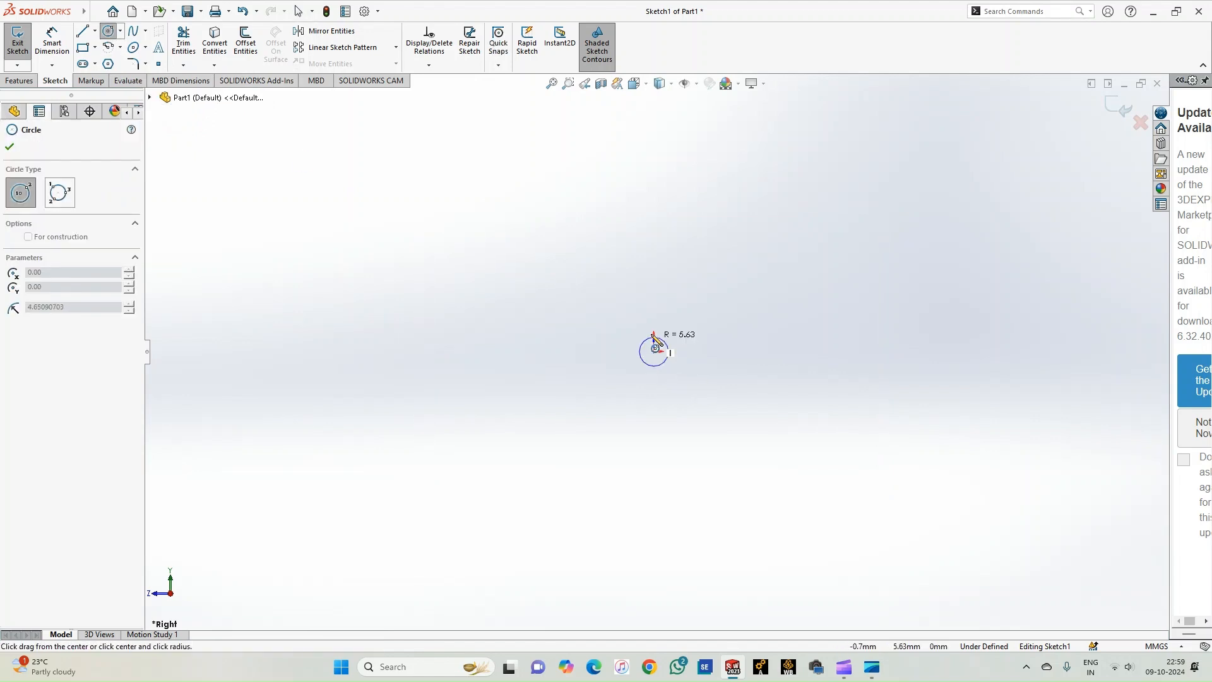
click(625, 257)
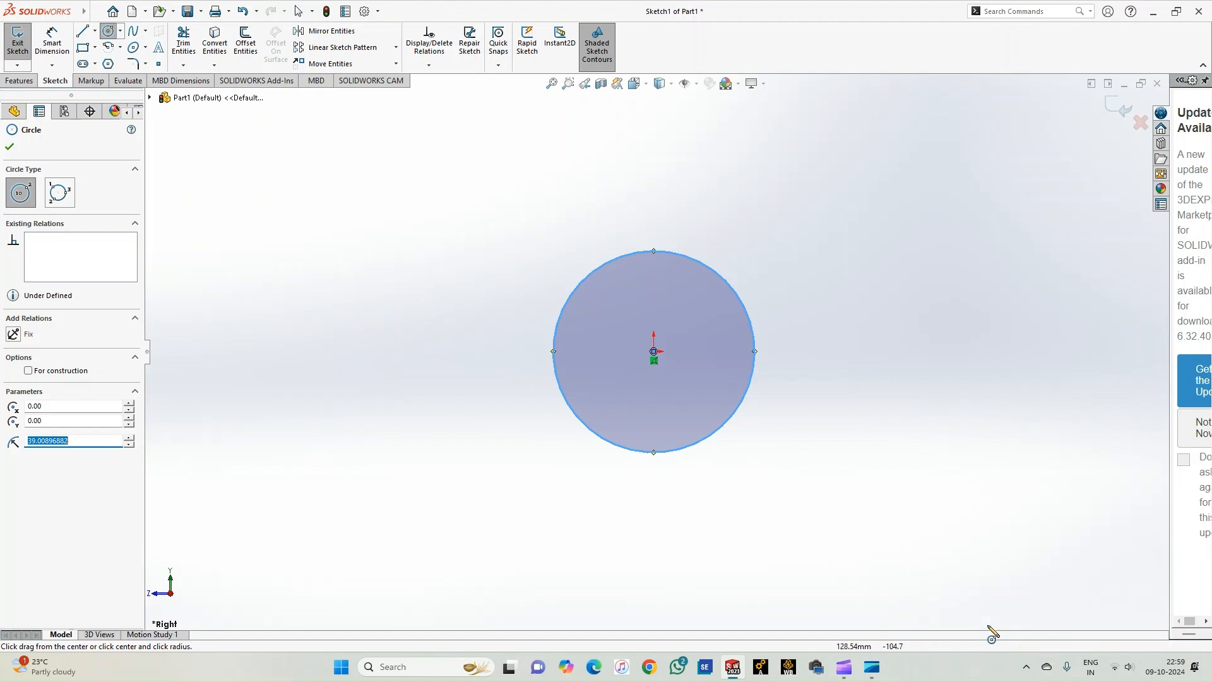
Dimension the circle's diameter and set it to 10 mm
click(54, 43)
click(690, 262)
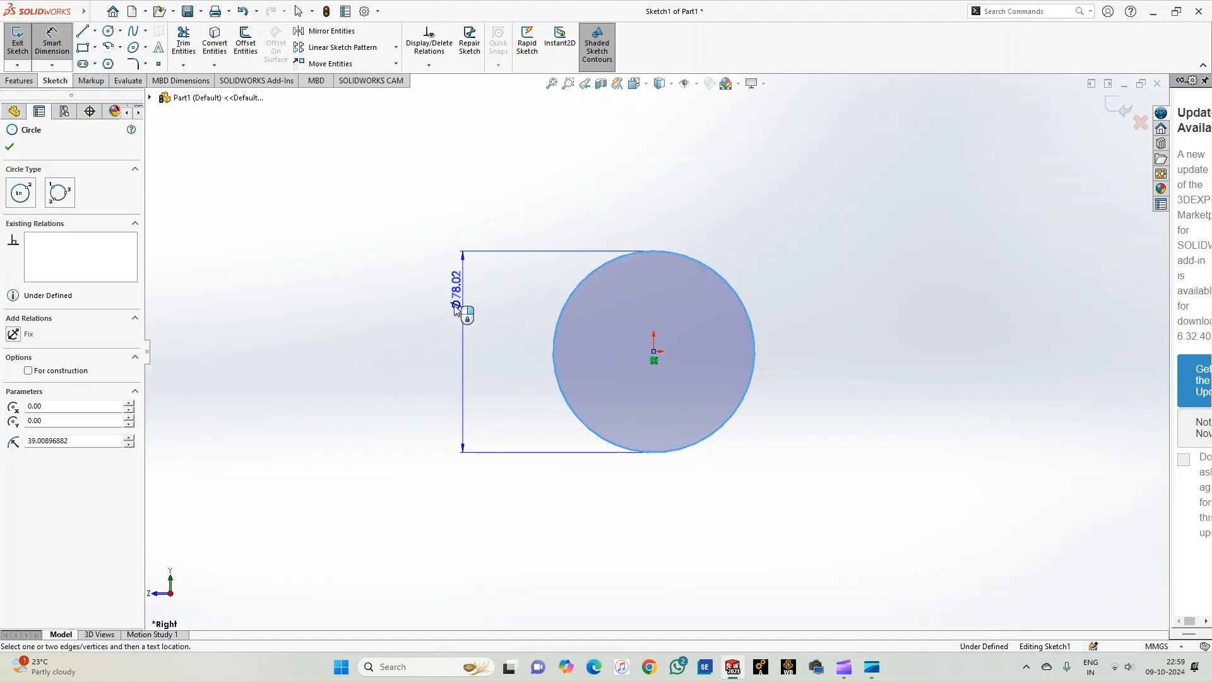
click(449, 361)
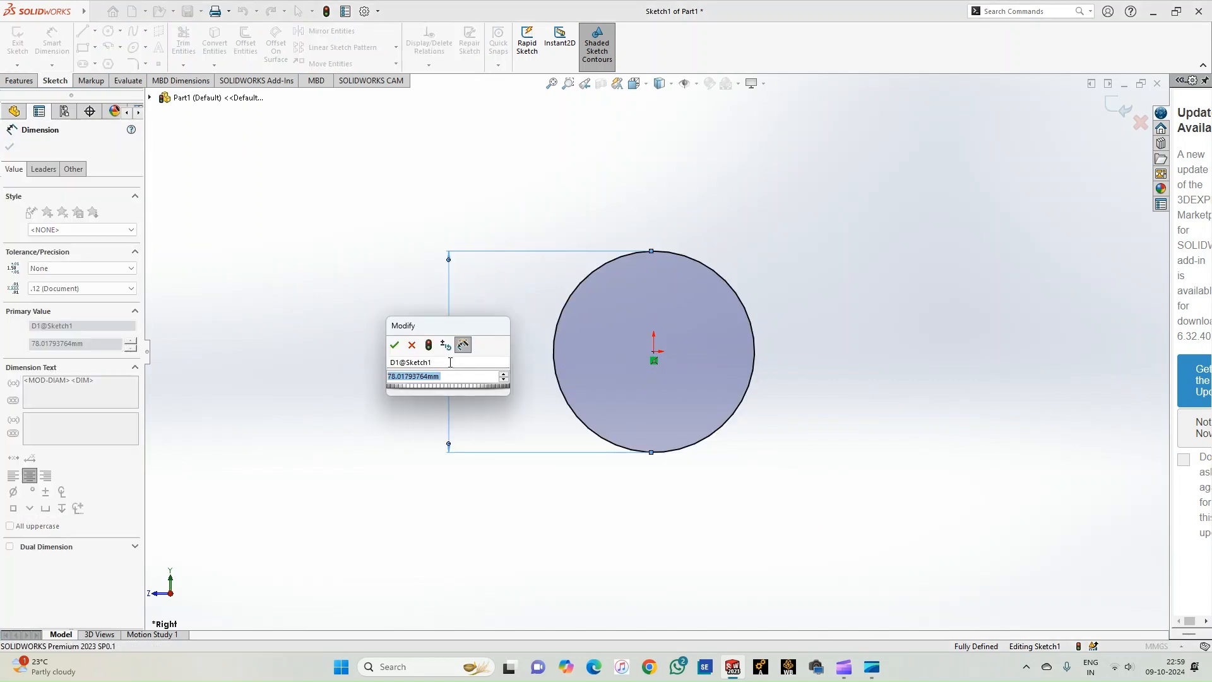
text(10)
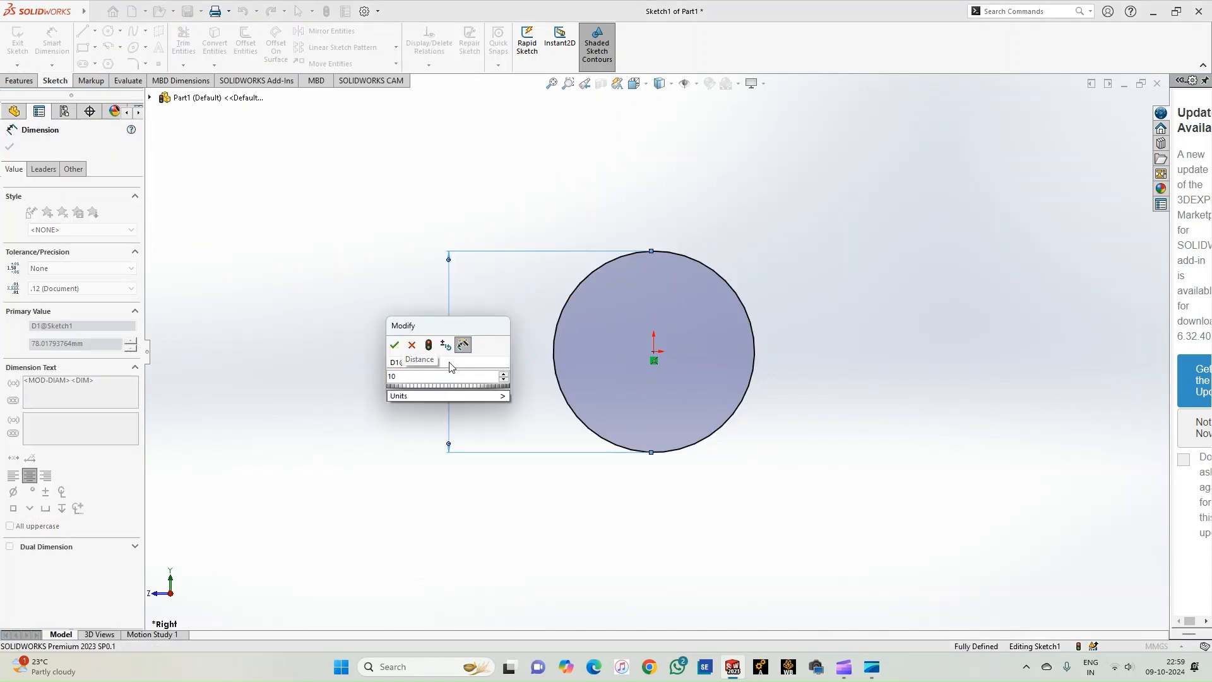
key(Return)
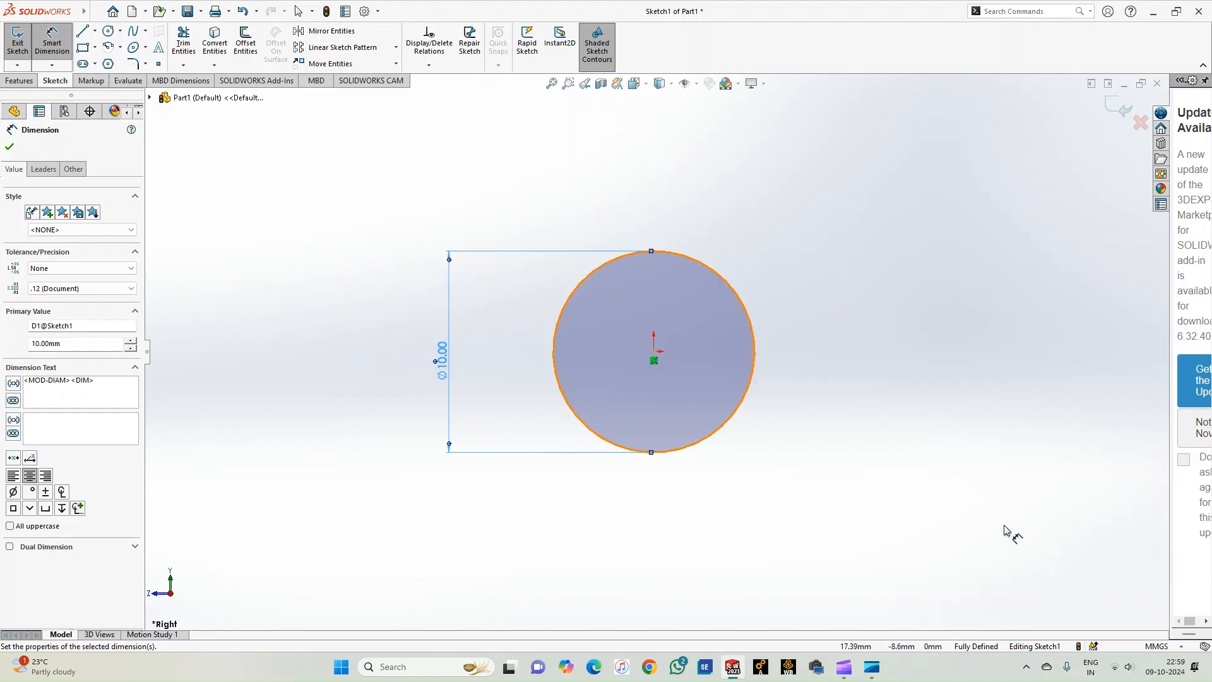
key(Escape)
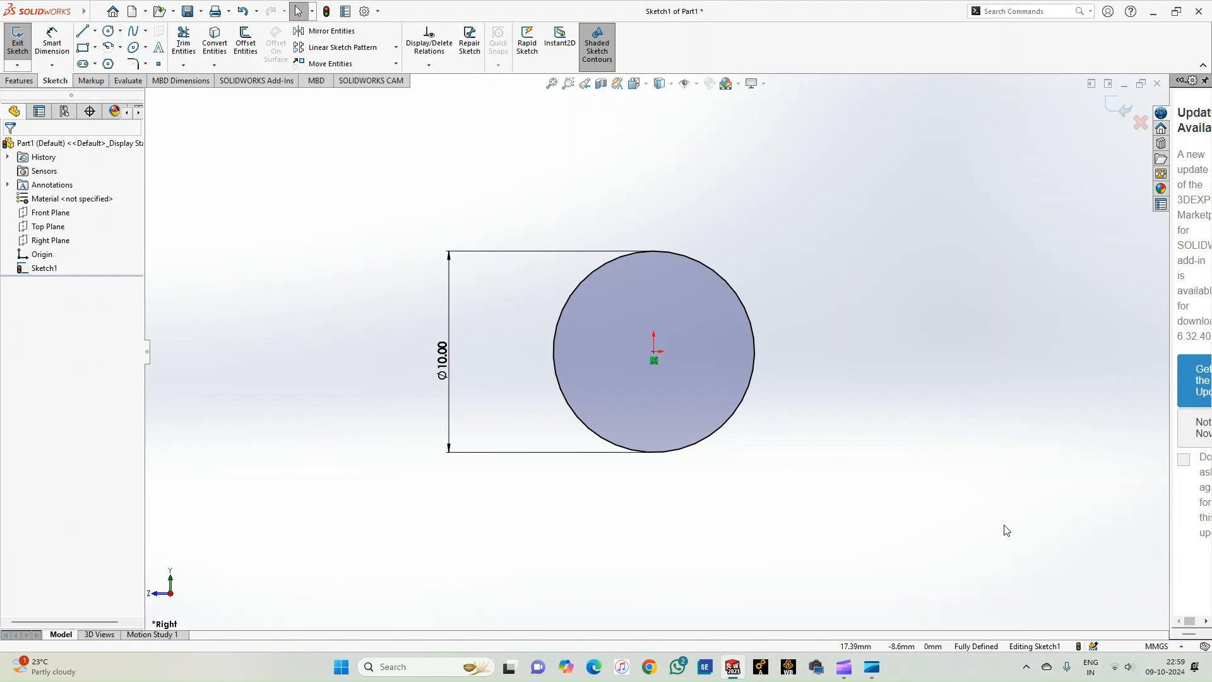
Draw a horizontal line through the origin across the full diameter of the circle
click(84, 32)
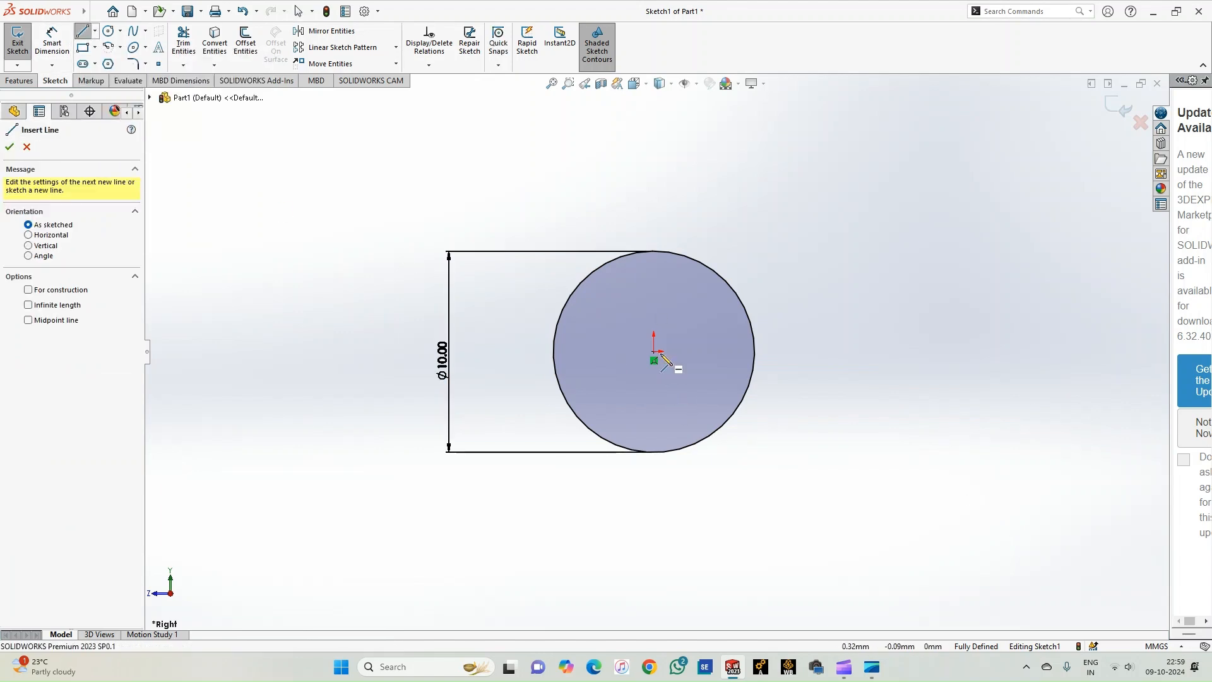
click(553, 351)
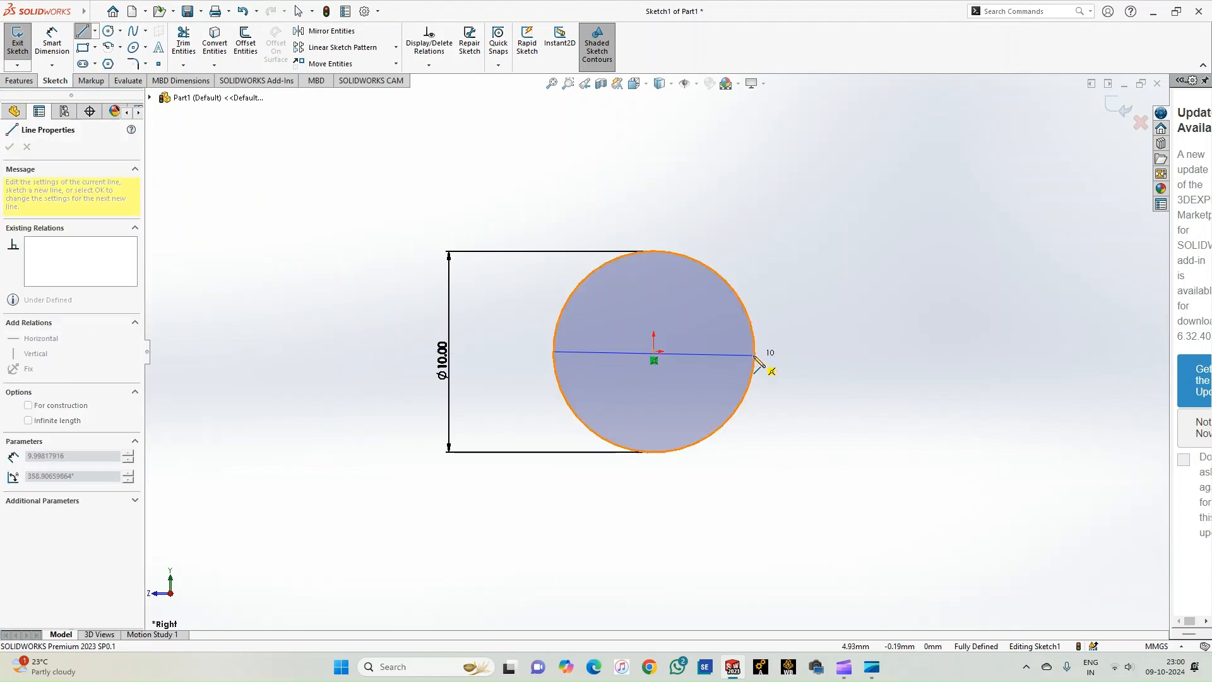
click(754, 351)
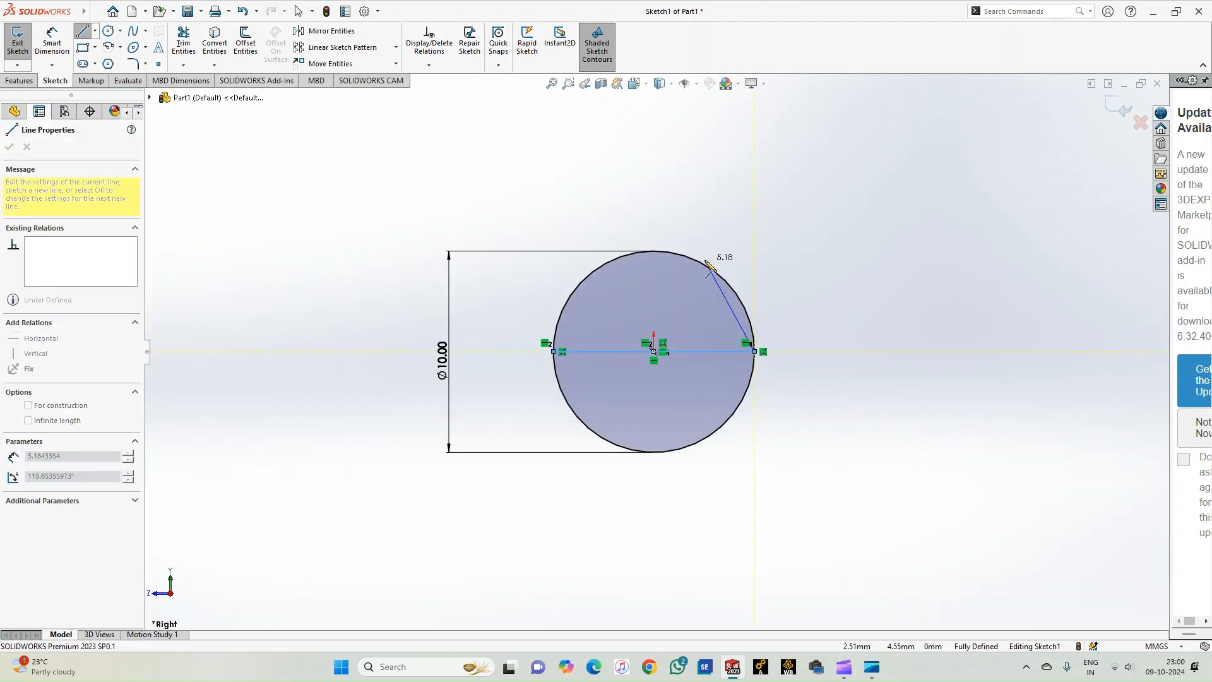
key(Escape)
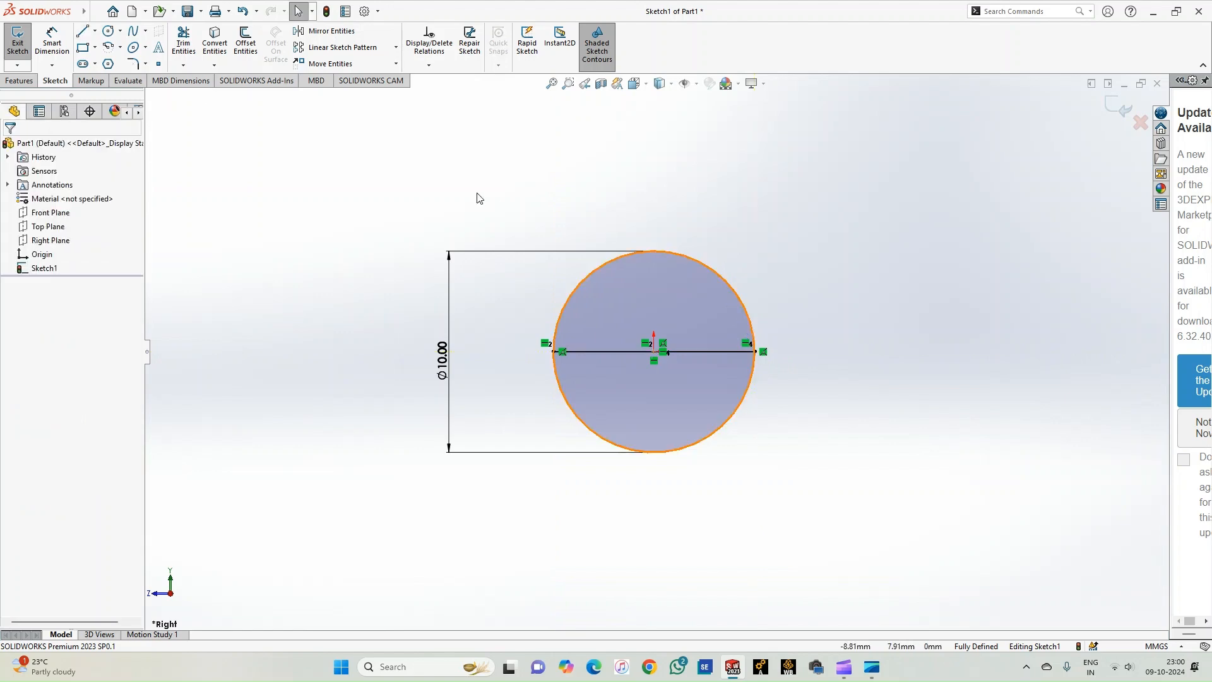
Add a horizontal centerline from the origin, extending past the circle's edge on the side opposite the diameter dimension
click(95, 31)
click(96, 64)
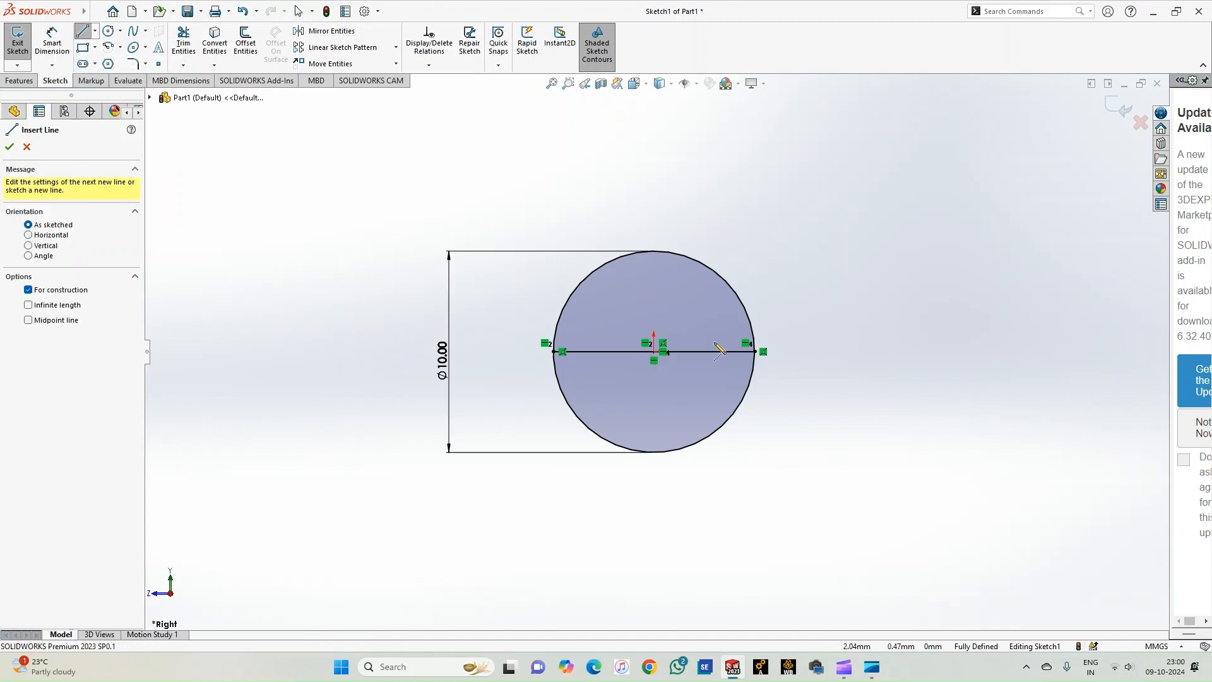
click(654, 351)
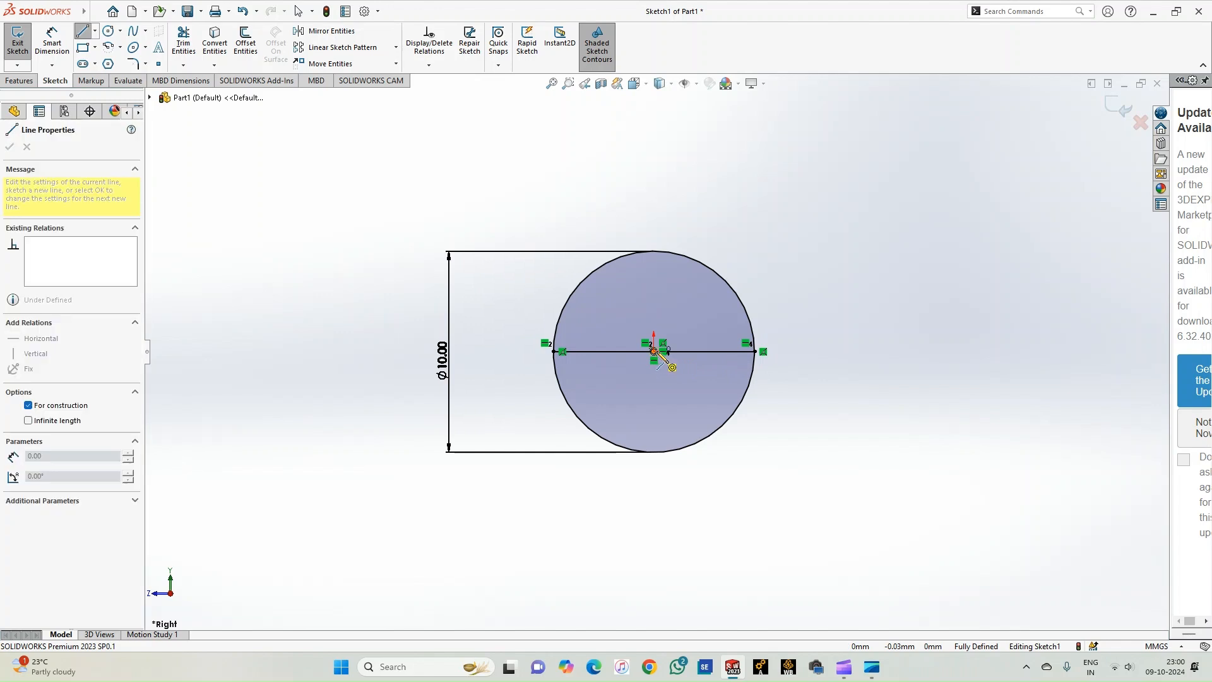
click(881, 352)
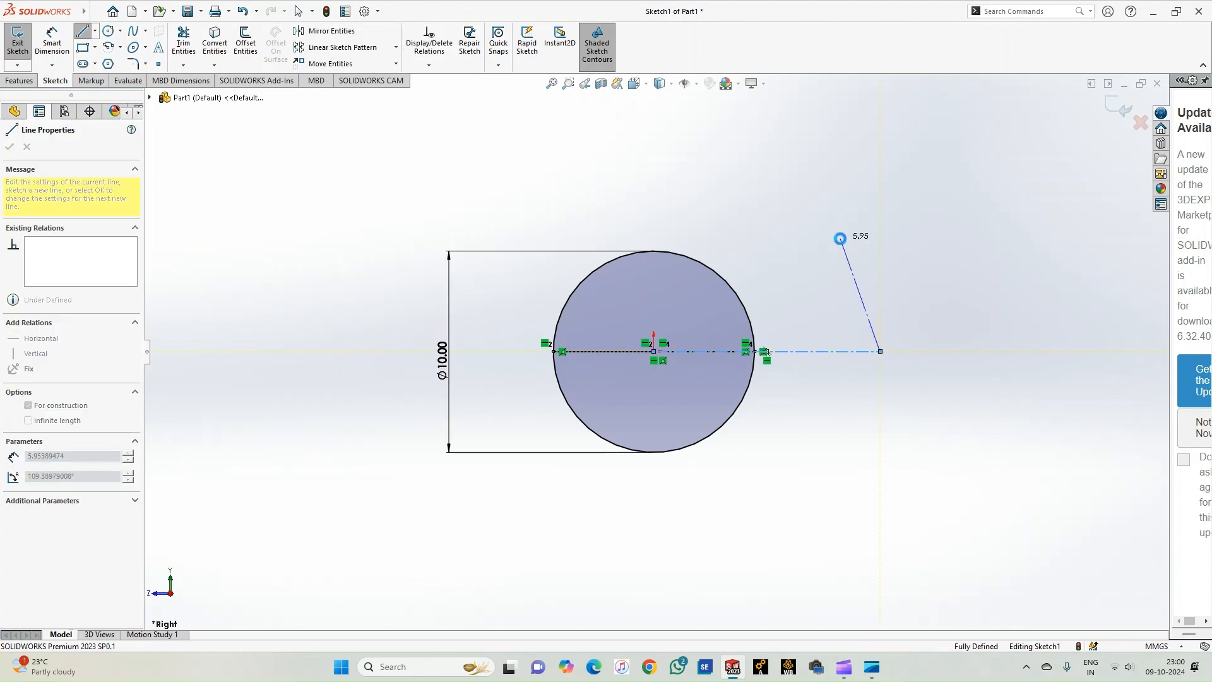
key(Escape)
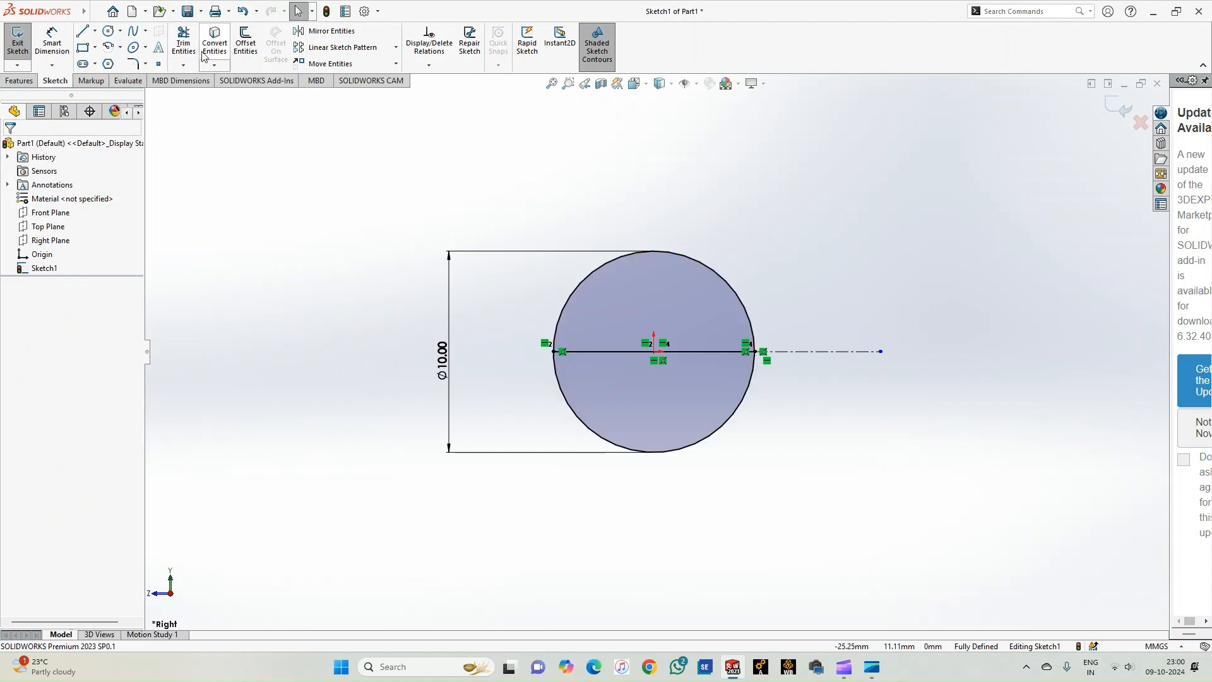
Power trim the lower half of the circle to leave a closed semicircle above the horizontal line
click(183, 43)
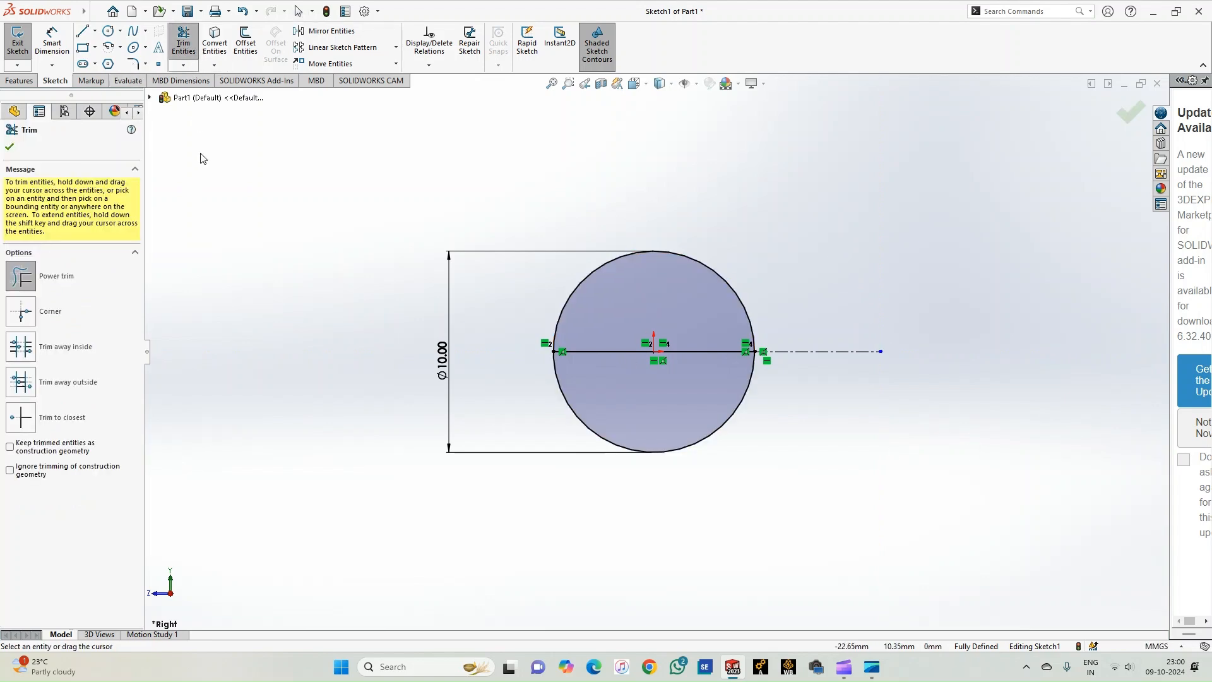
click(34, 280)
drag(762, 410, 532, 391)
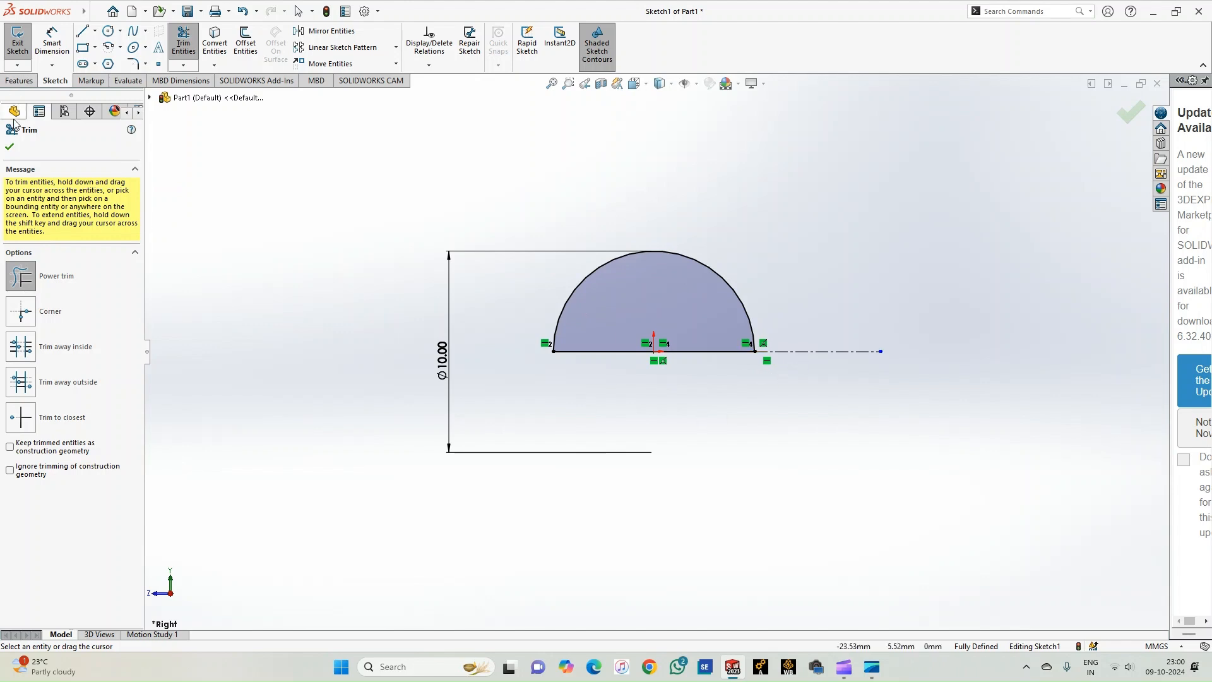
click(9, 146)
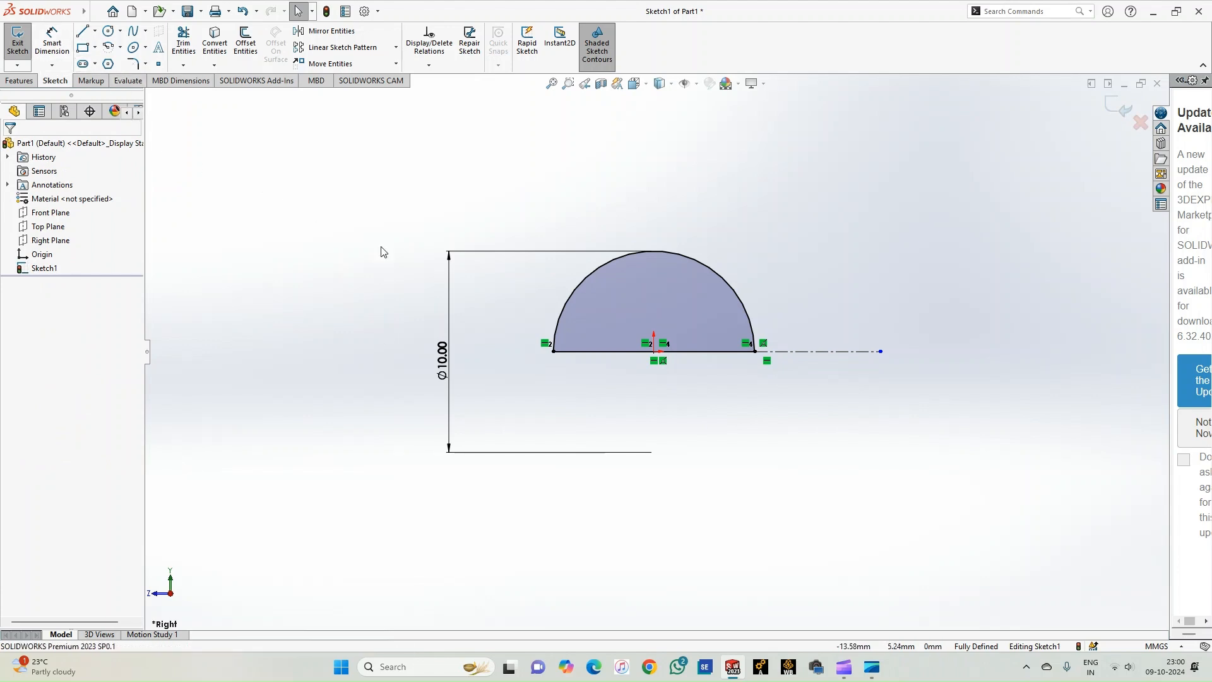
Replace the diameter dimension on the semicircle with a 5 mm radius dimension on its arc
click(449, 303)
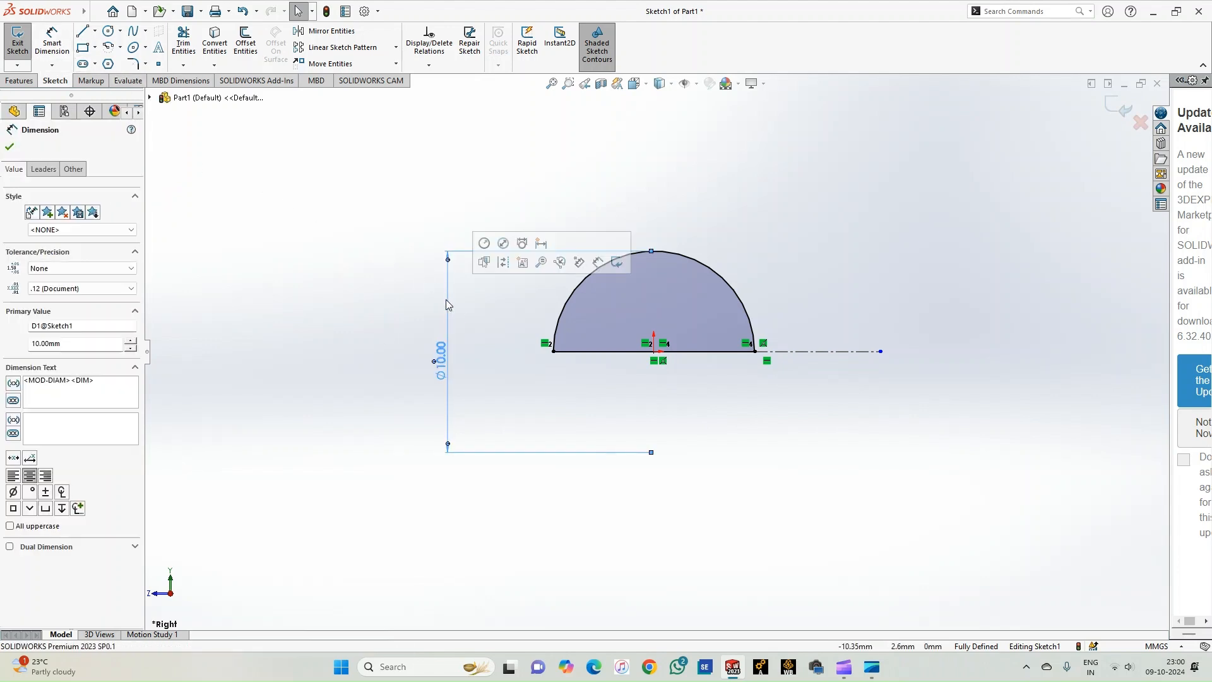
key(Delete)
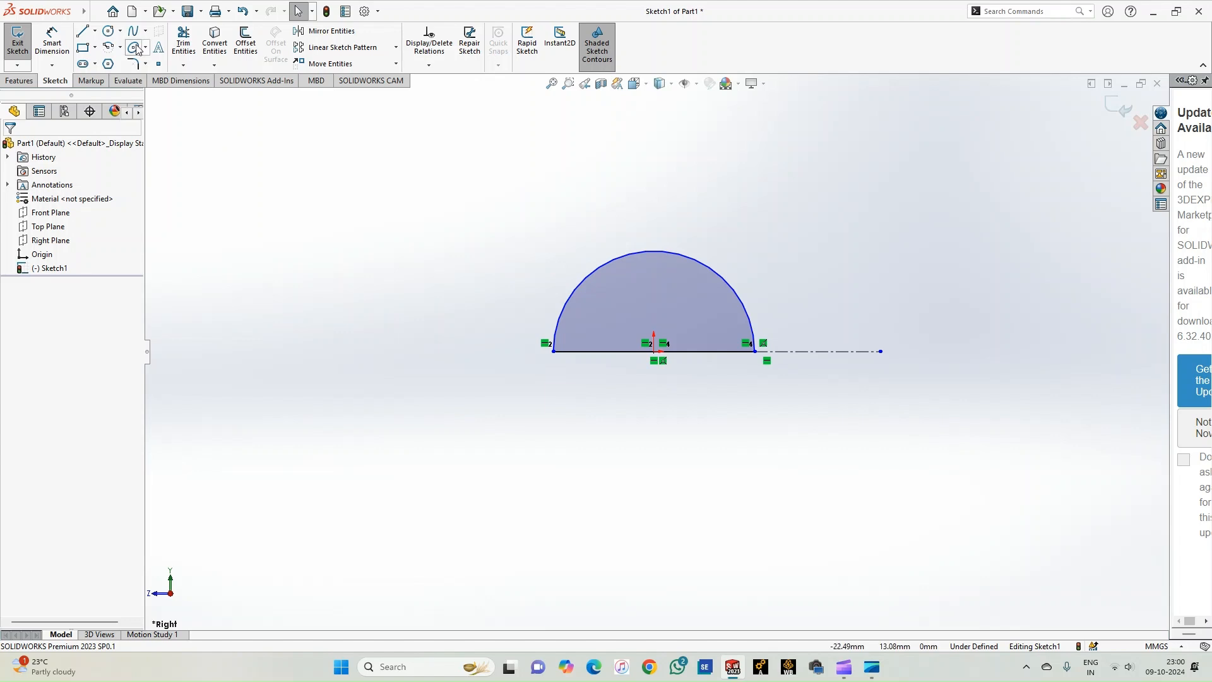
click(61, 39)
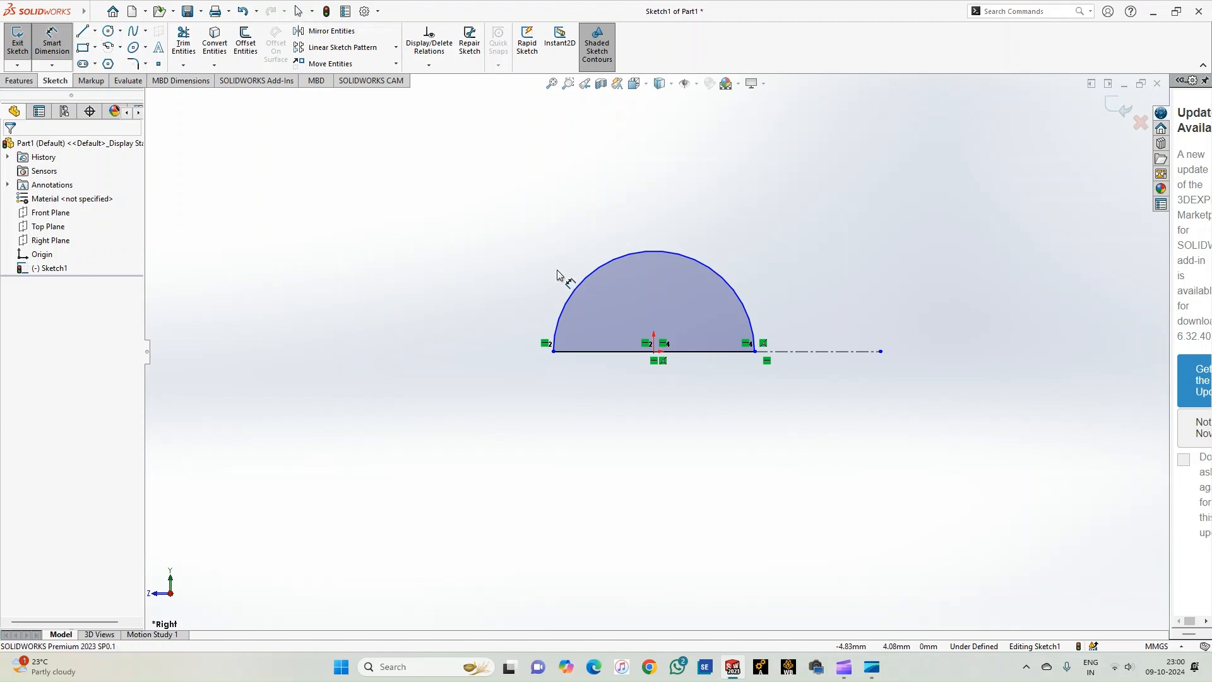
click(614, 259)
click(427, 214)
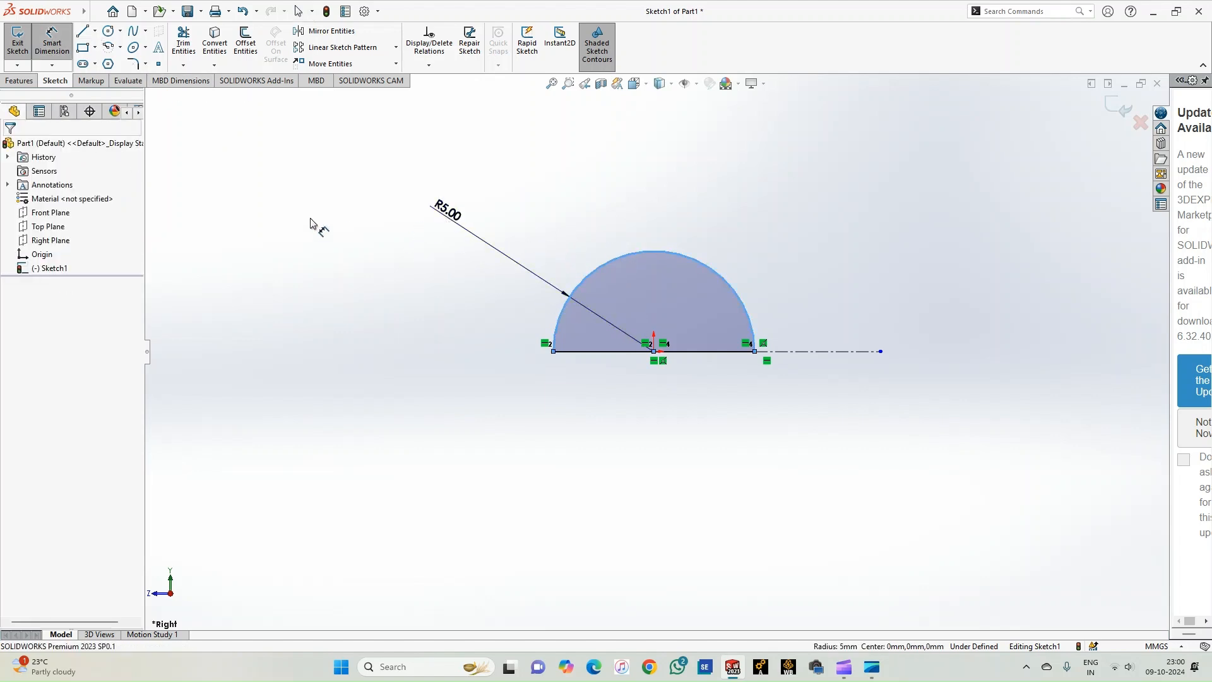
key(Return)
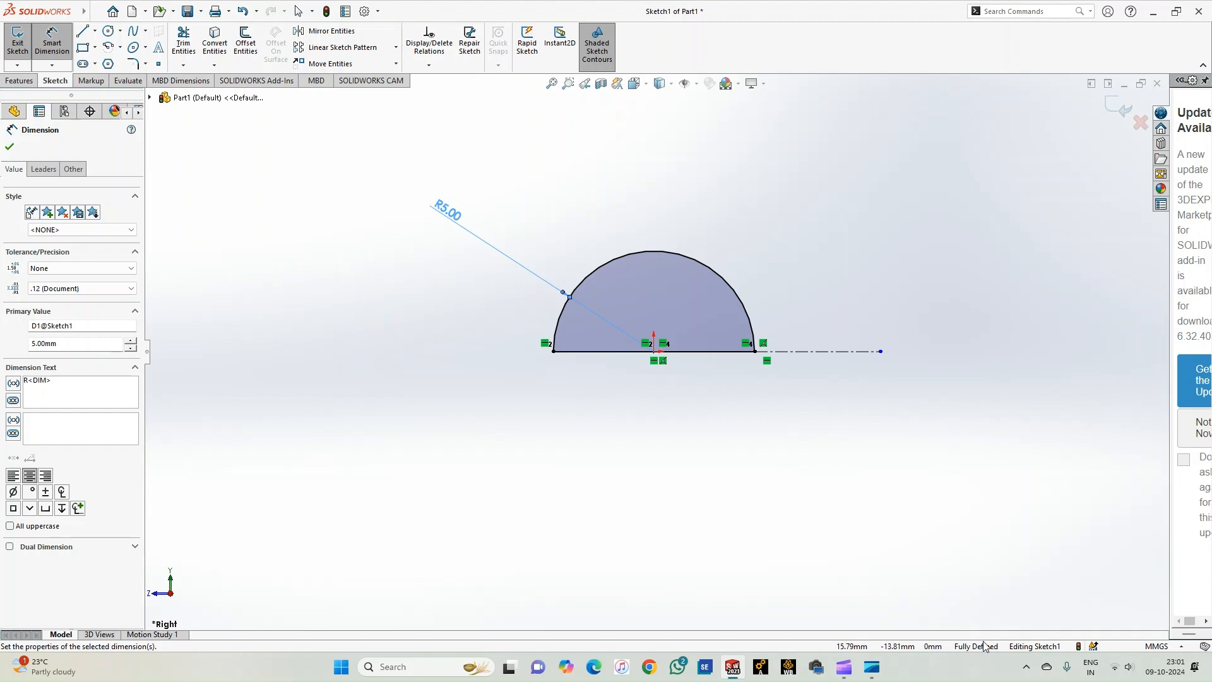
click(9, 147)
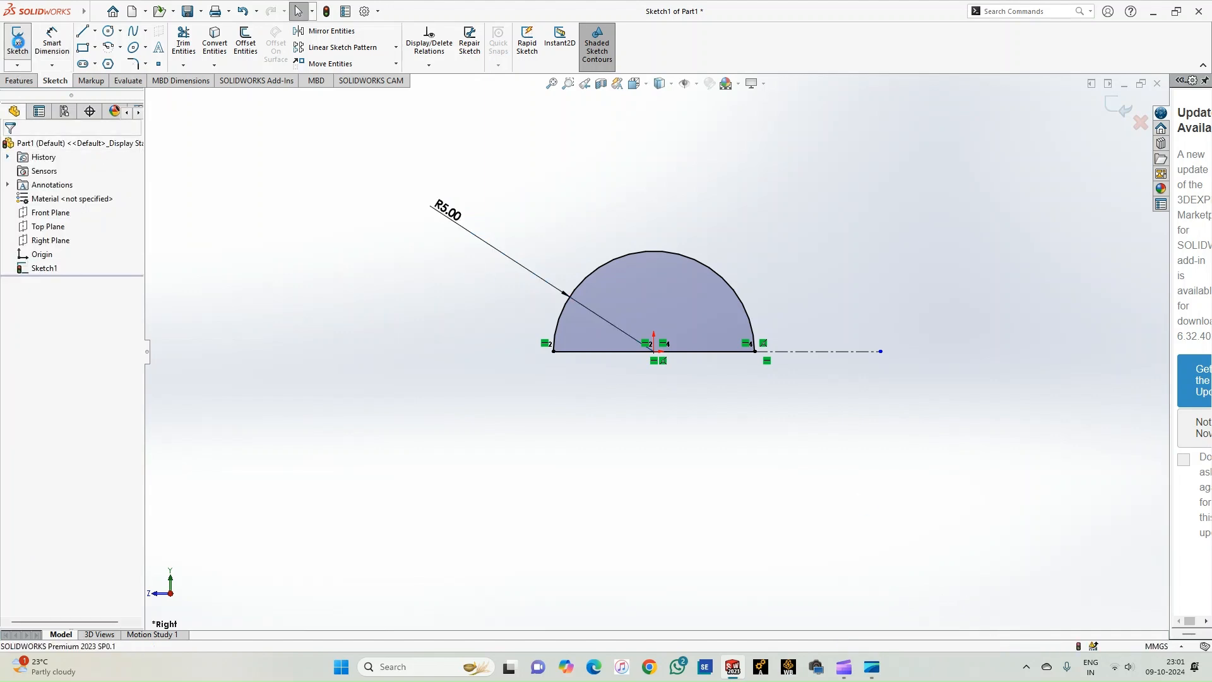
Finish the sketch and revolve the semicircle 360 degrees about the centerline into a solid sphere
click(19, 46)
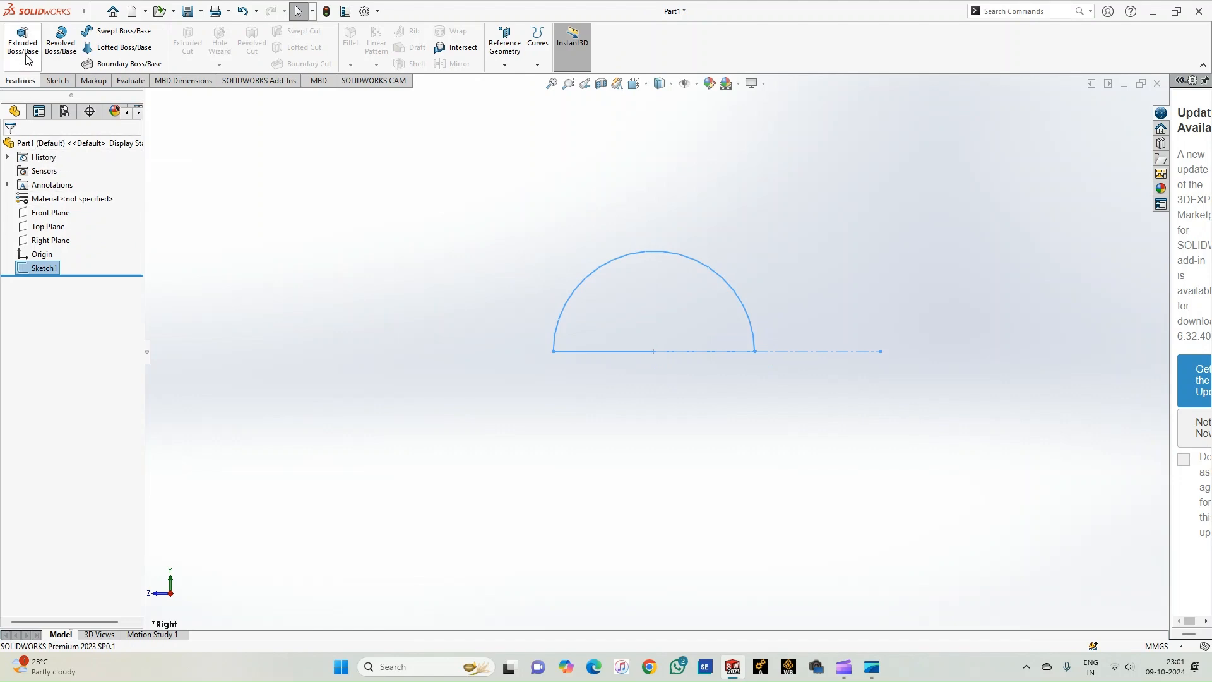
click(61, 57)
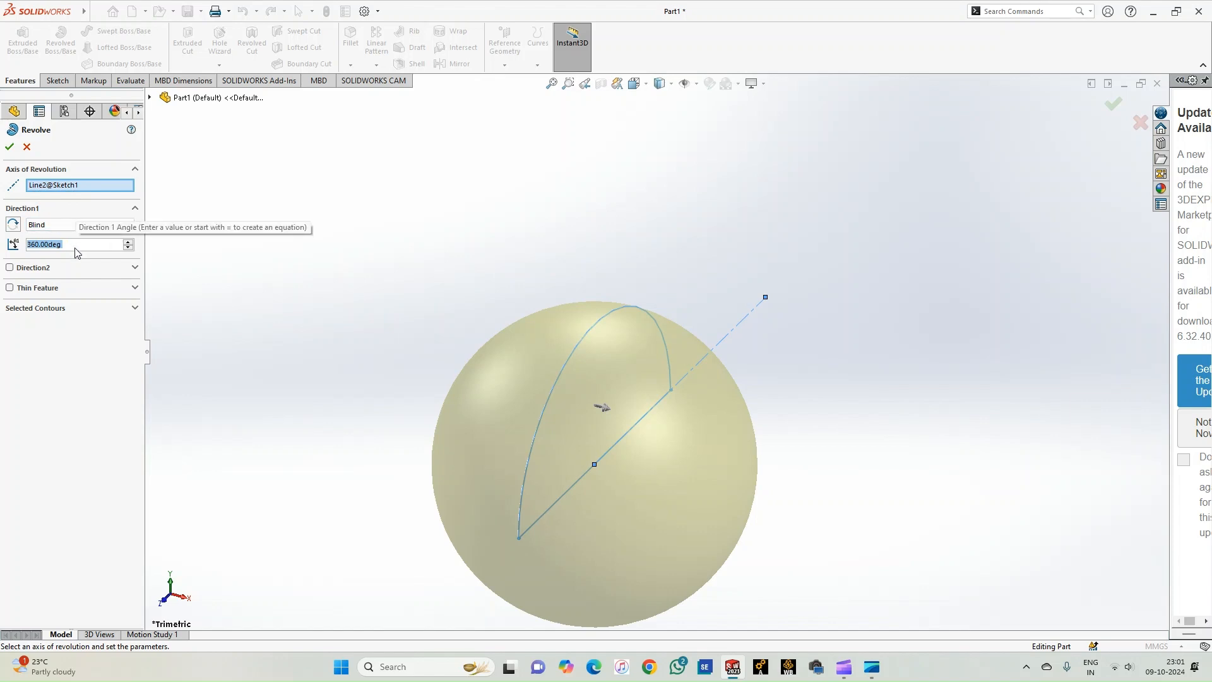
click(10, 146)
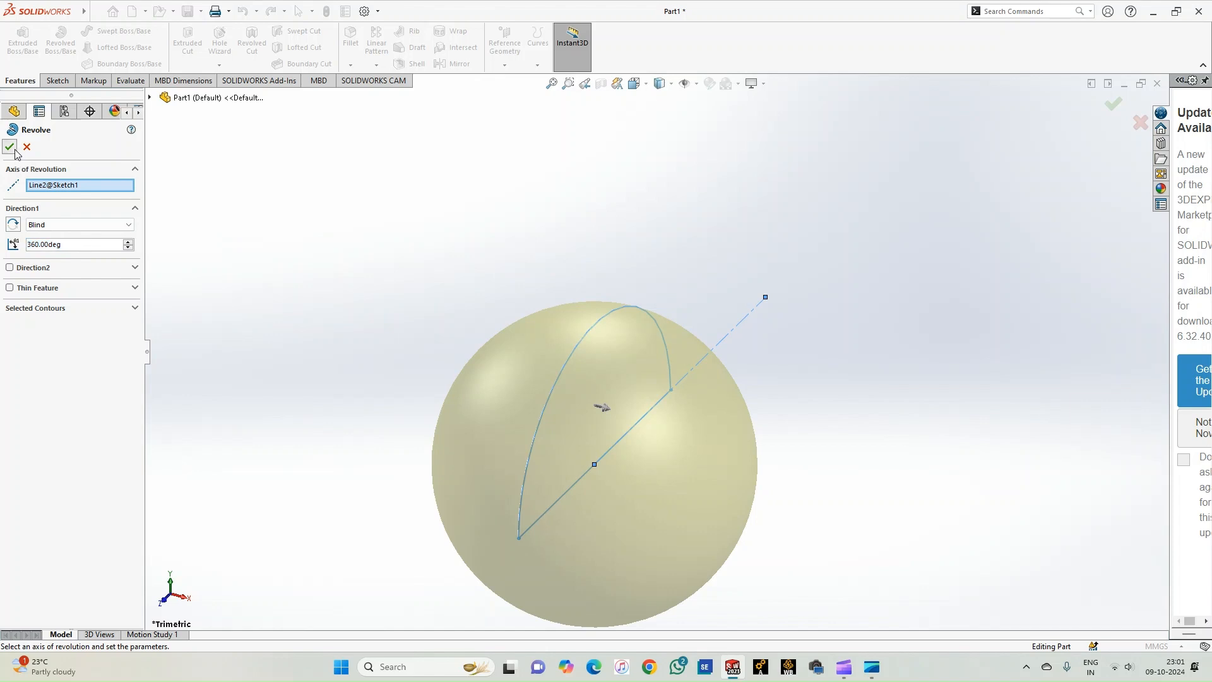
scroll(291, 302, up, 2)
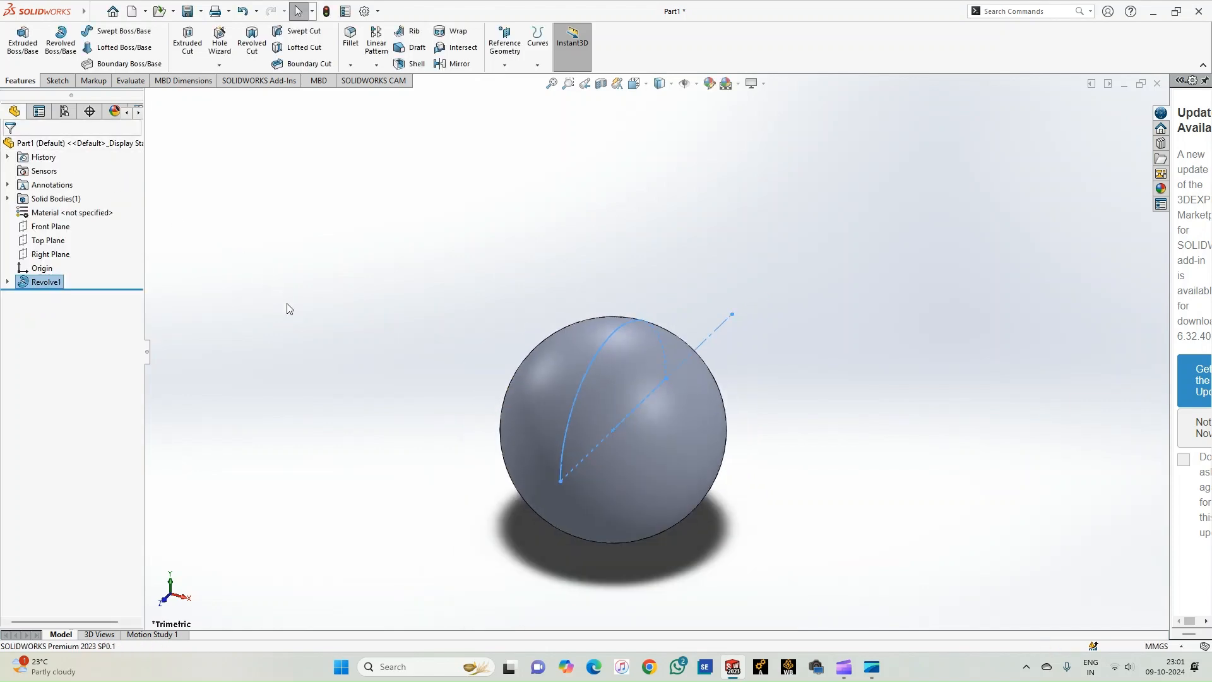
click(291, 303)
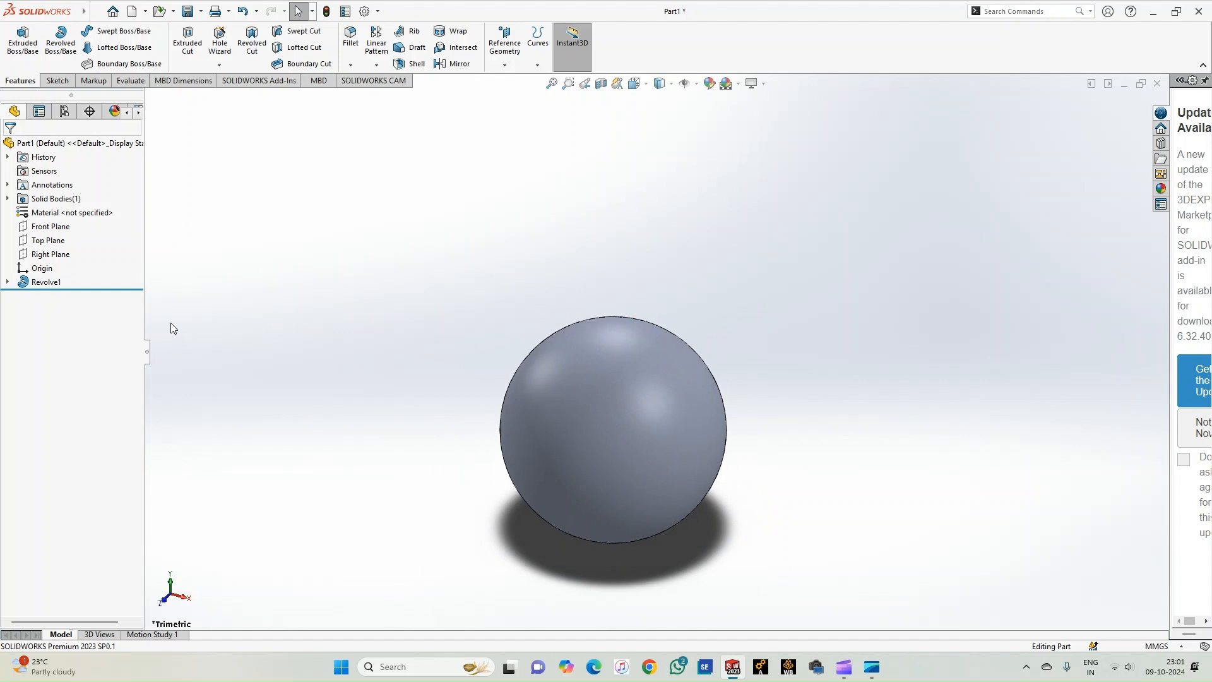
click(8, 283)
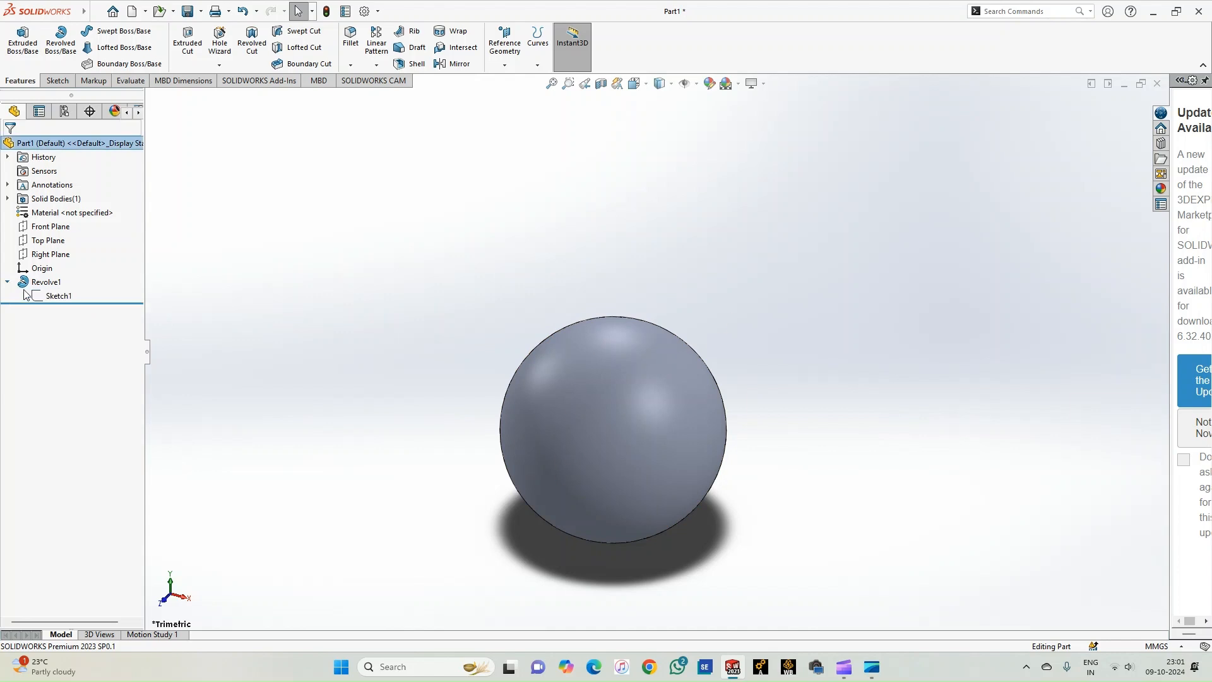
click(52, 297)
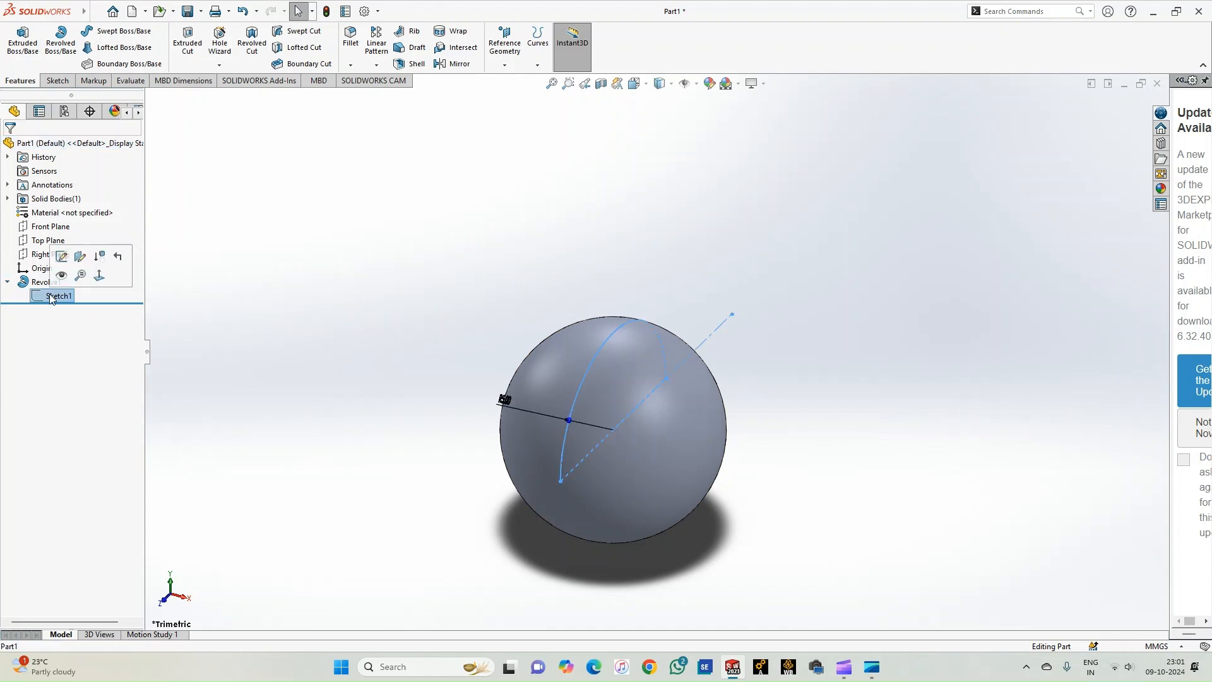
click(45, 283)
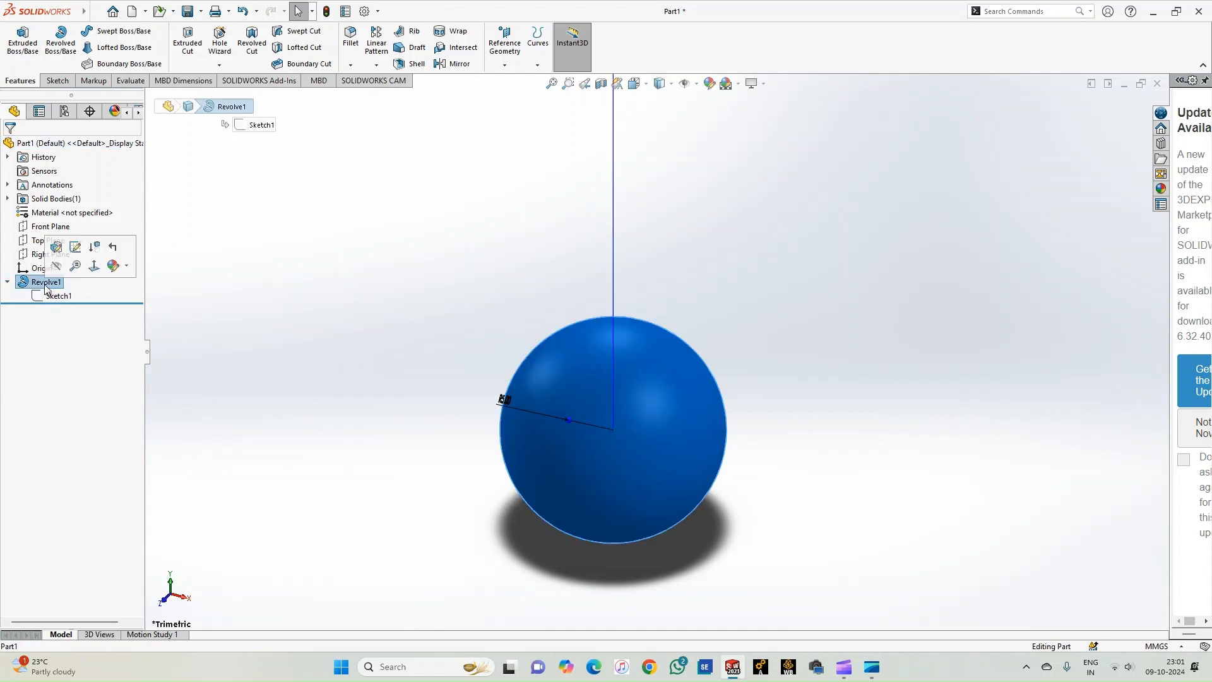
click(234, 336)
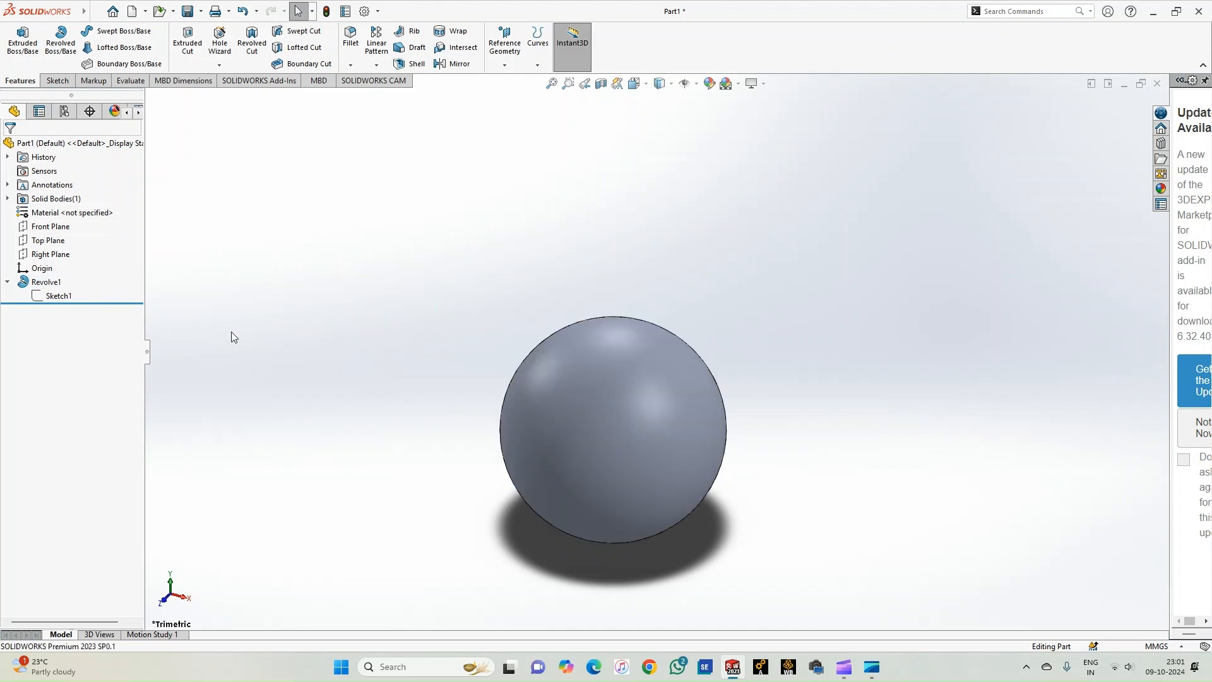
Assign the AISI 304 steel material from the SOLIDWORKS Materials library to the sphere part
right_click(64, 217)
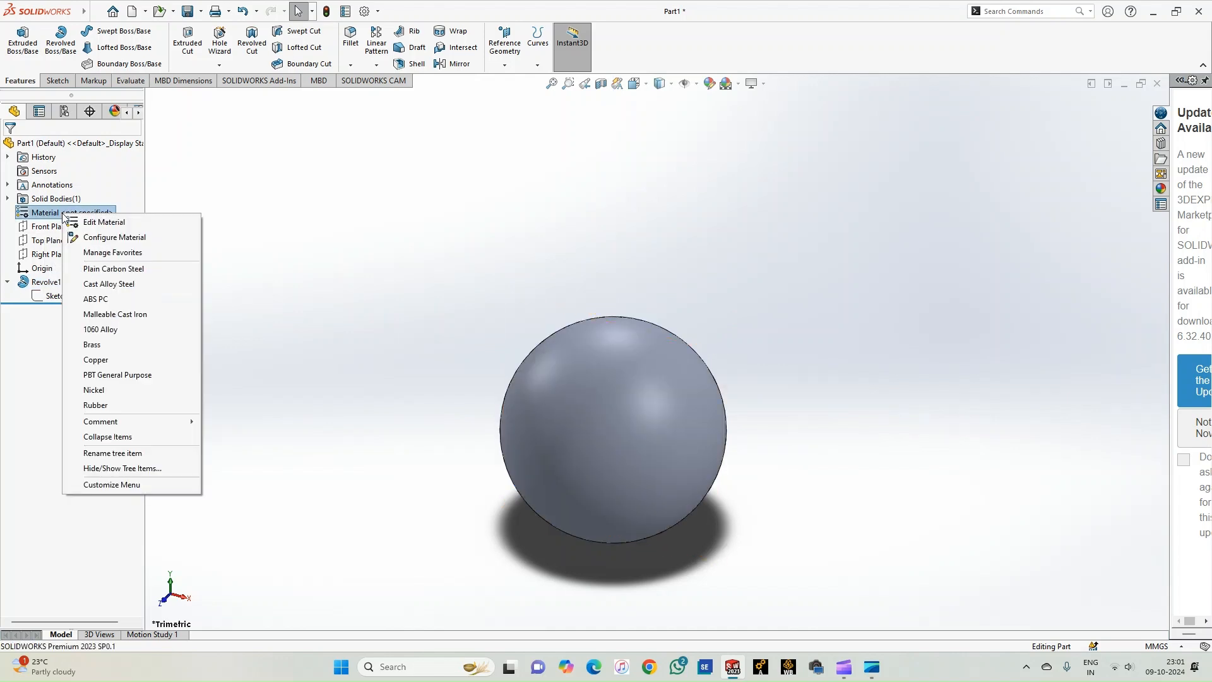
click(96, 224)
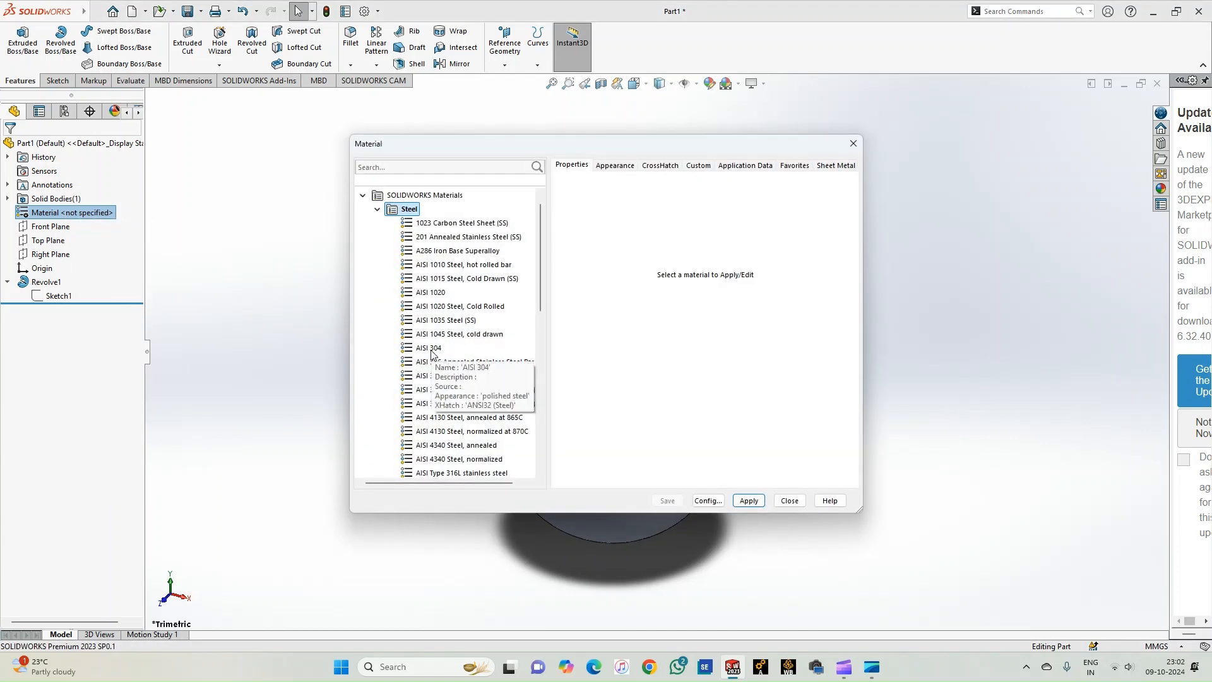
click(431, 348)
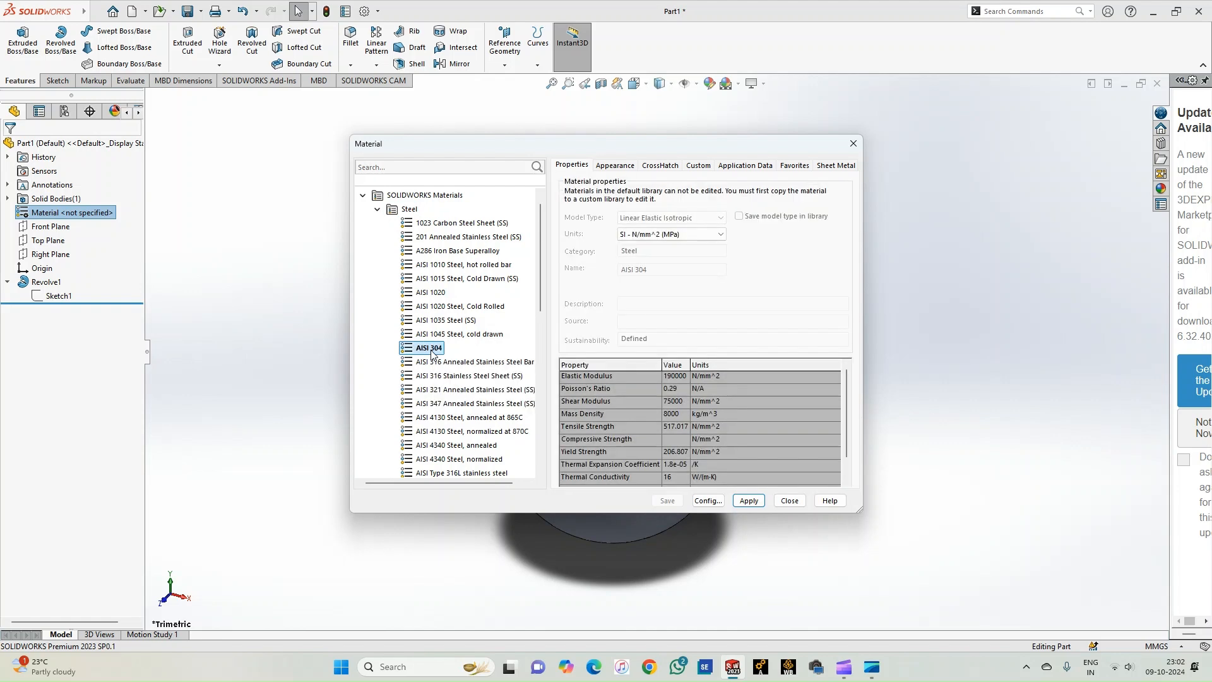
click(751, 501)
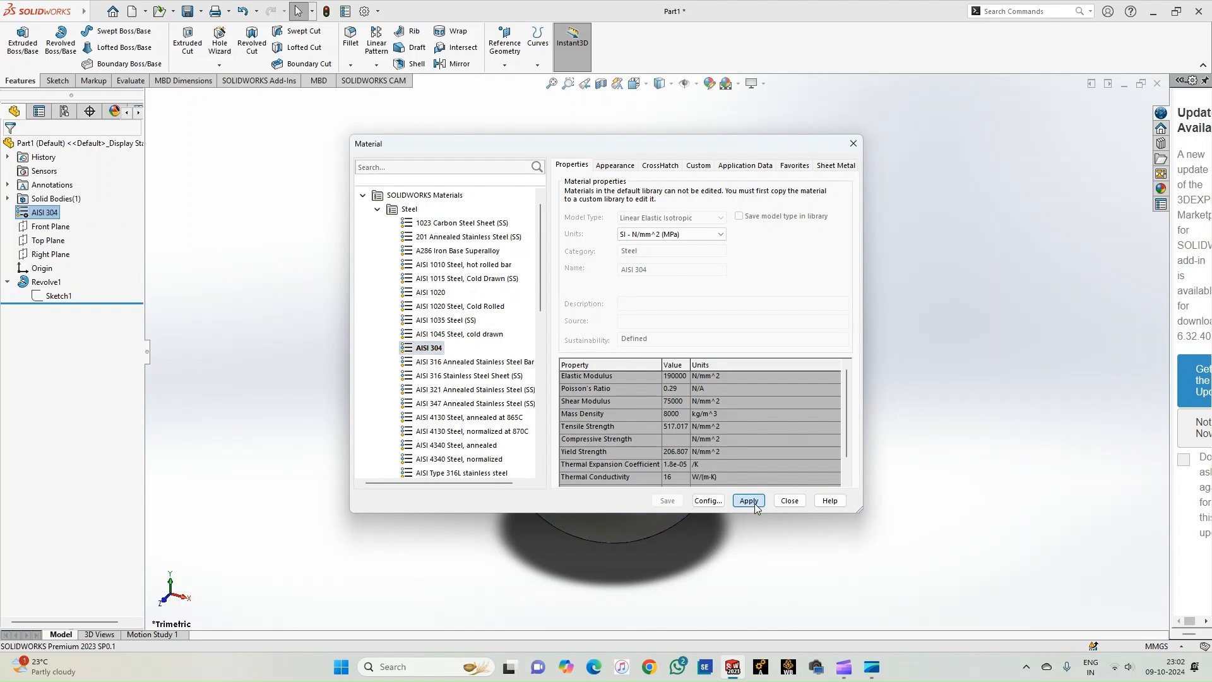
click(789, 503)
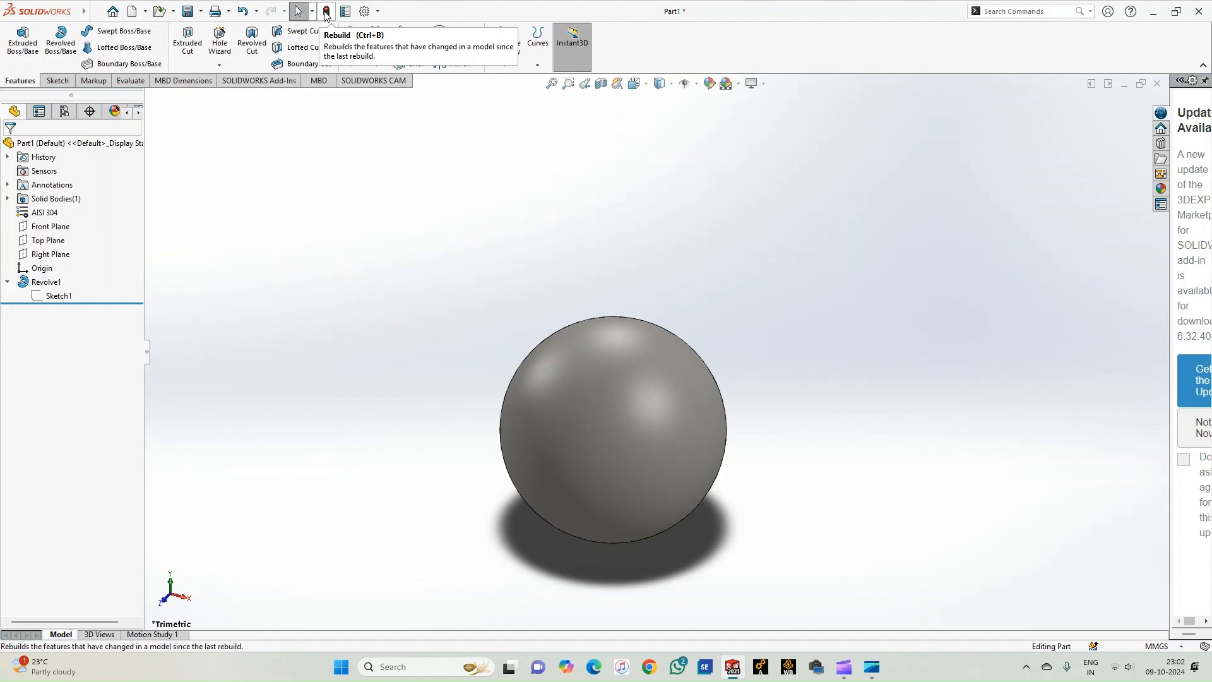
scroll(511, 325, up, 1)
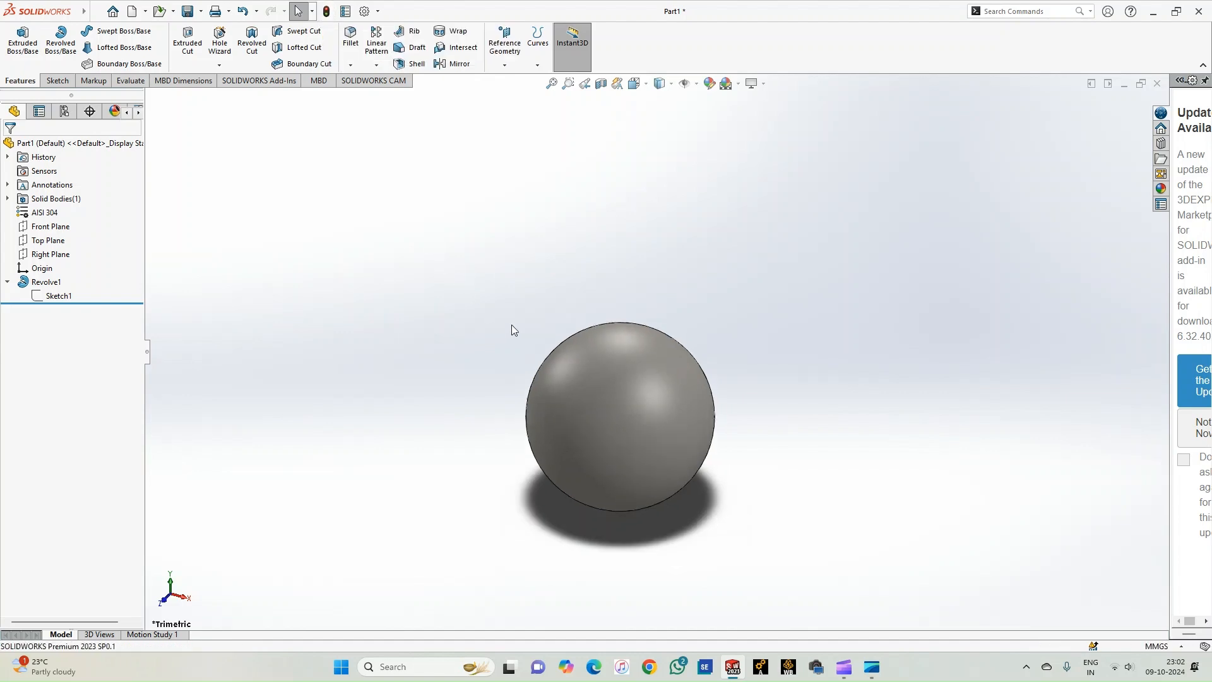
scroll(511, 324, down, 2)
scroll(511, 324, up, 2)
mouse_move(607, 294)
middle_down()
mouse_move(368, 419)
mouse_move(455, 224)
mouse_move(814, 251)
mouse_move(671, 344)
mouse_move(516, 374)
middle_up()
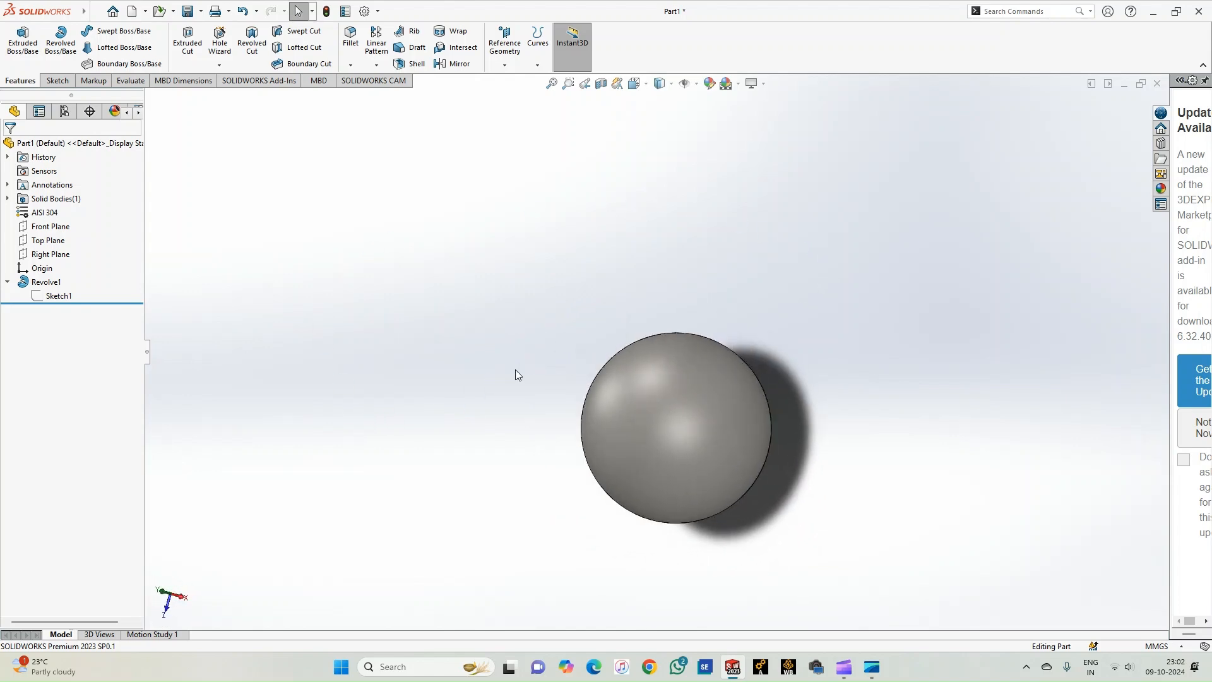